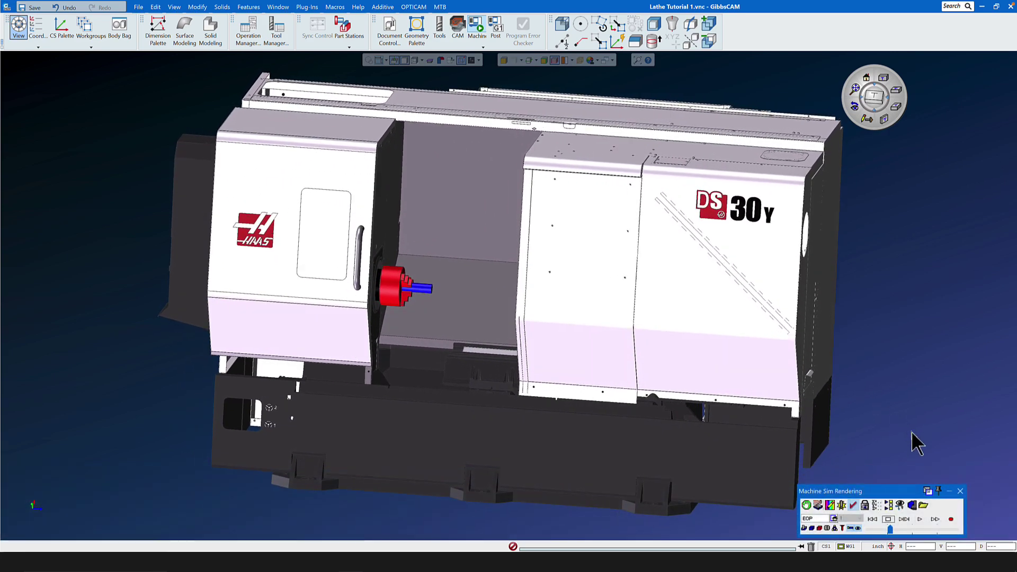
Step: Close the machine simulation to return to the brass lathe part in its stock
click(960, 492)
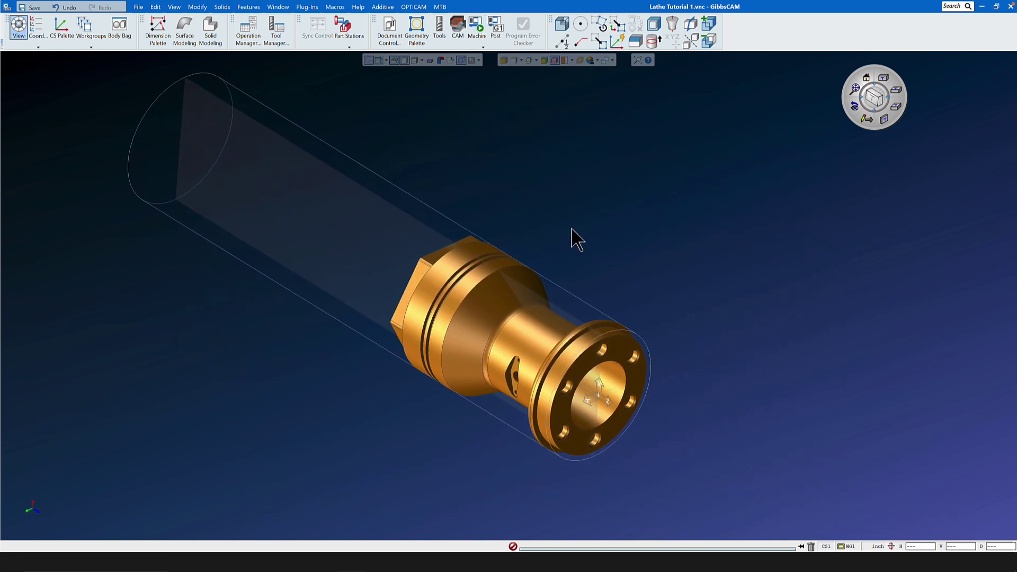
click(482, 316)
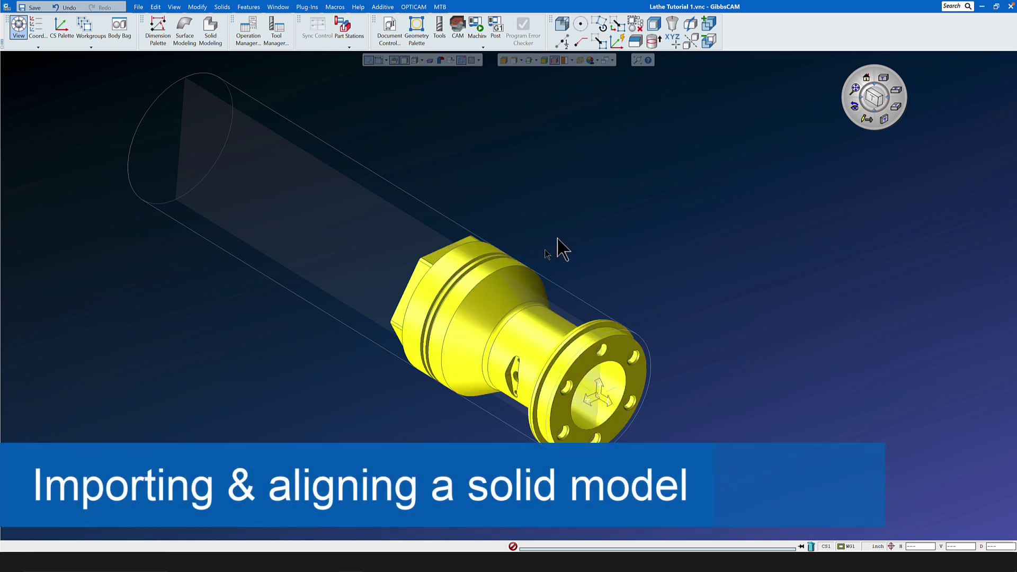
click(575, 197)
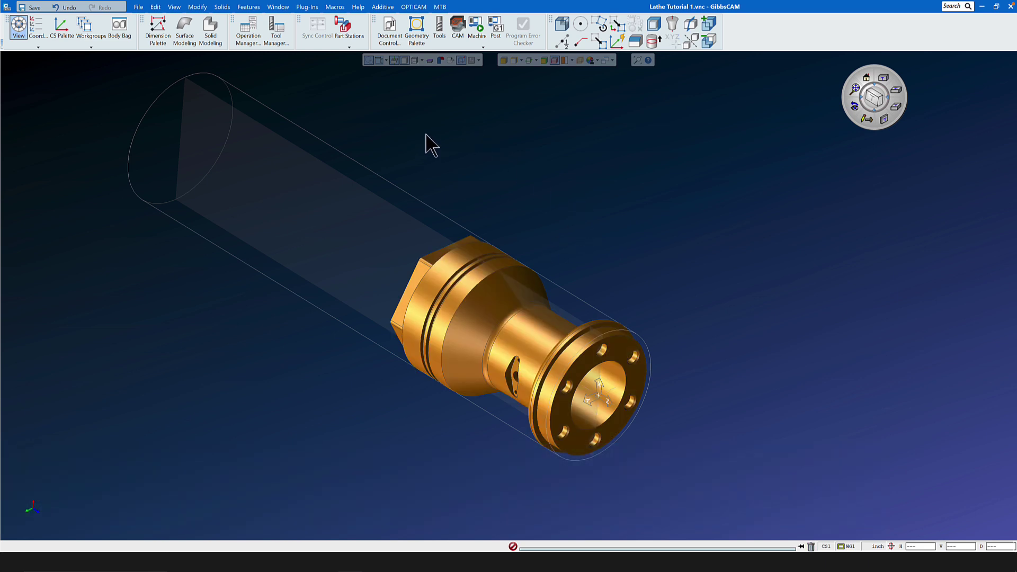
click(387, 31)
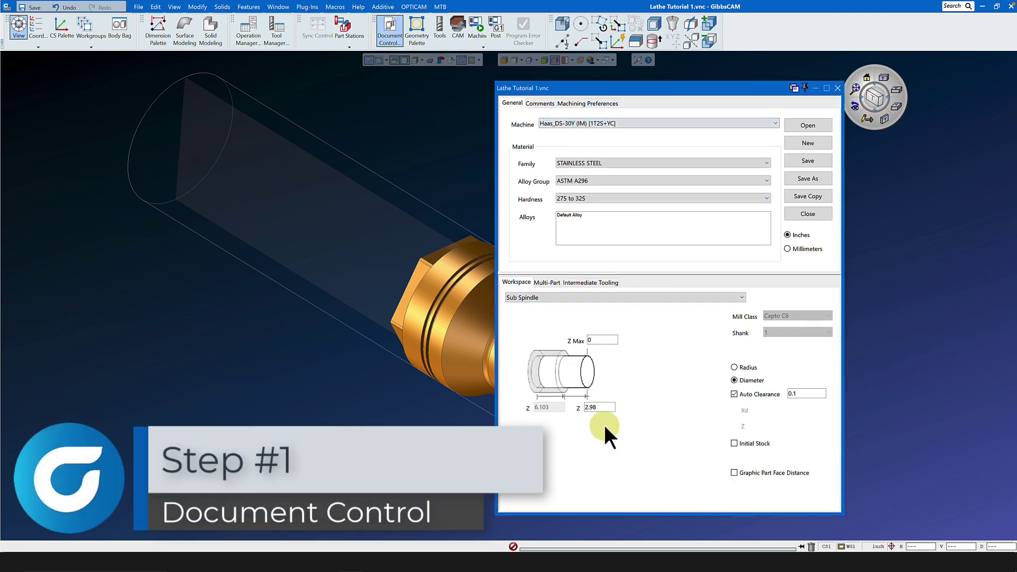
click(838, 89)
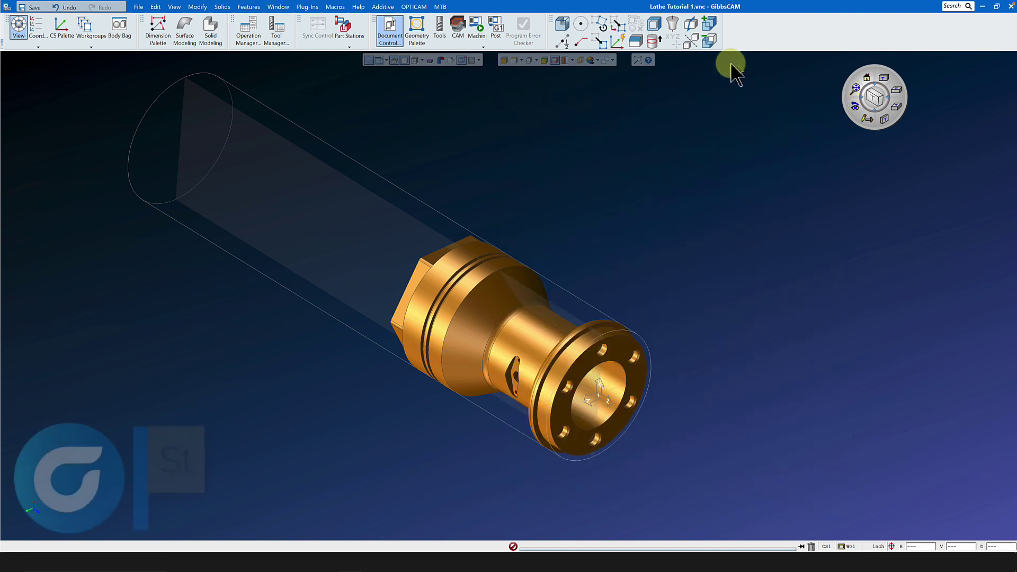
click(439, 21)
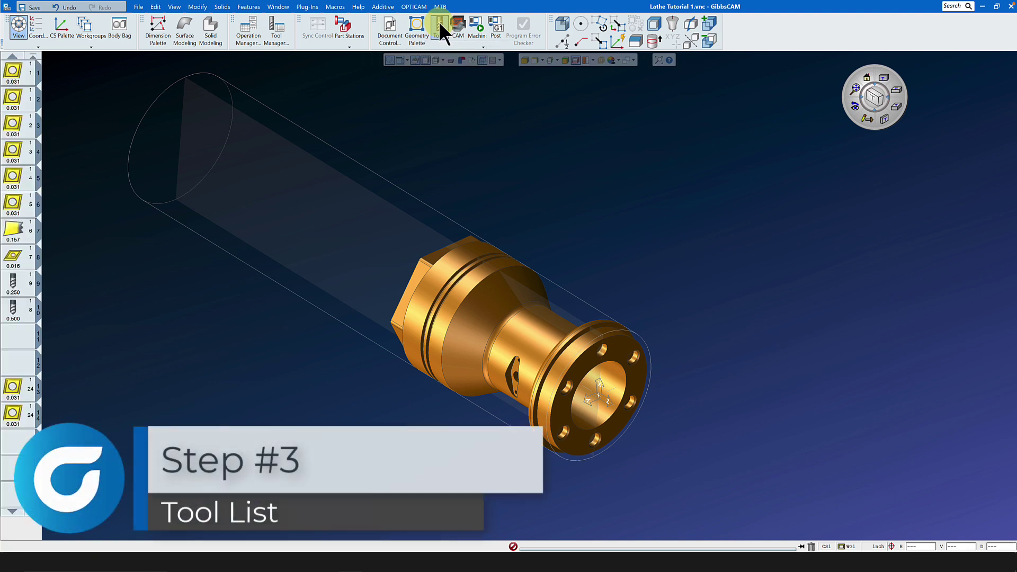
click(457, 20)
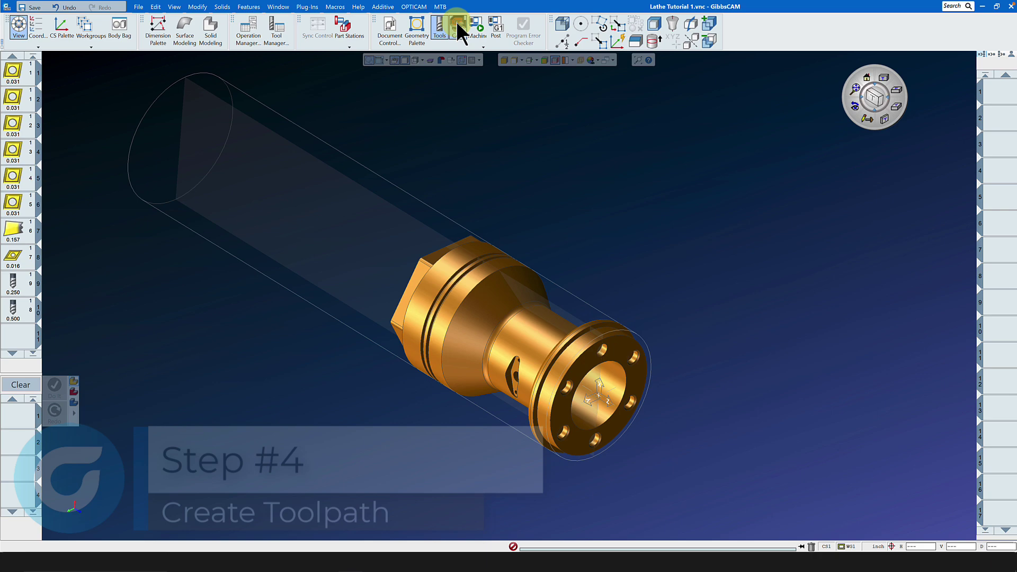
click(476, 23)
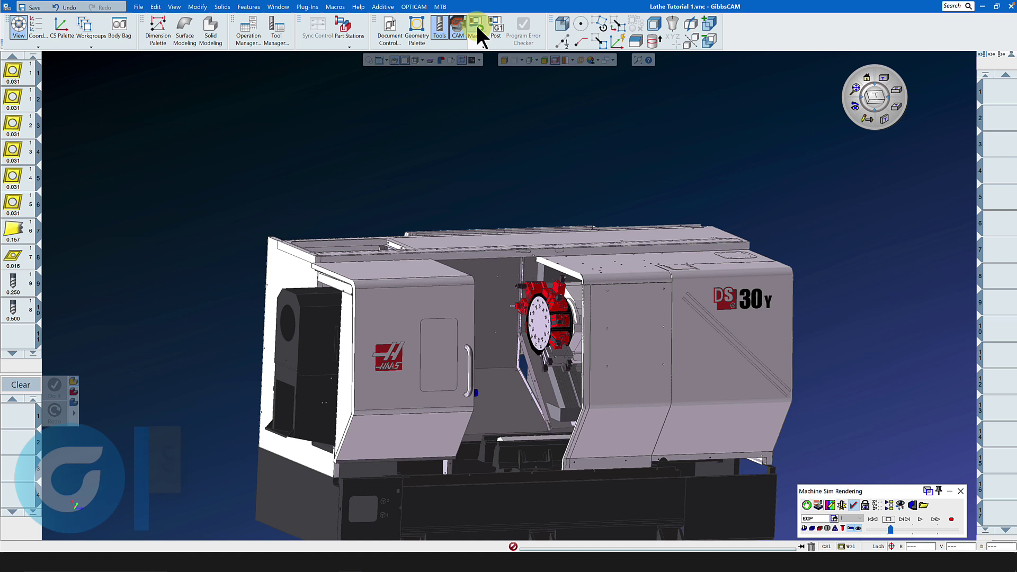
click(459, 23)
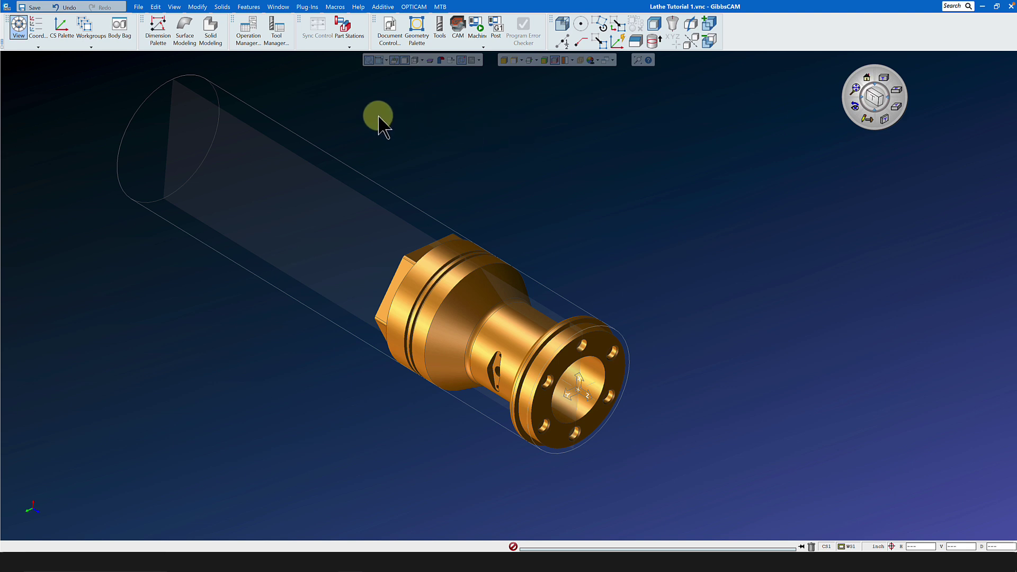
Step: Cycle the Geometry, Surface and Solid Modeling palettes, then select and trash the brass lathe part
click(417, 28)
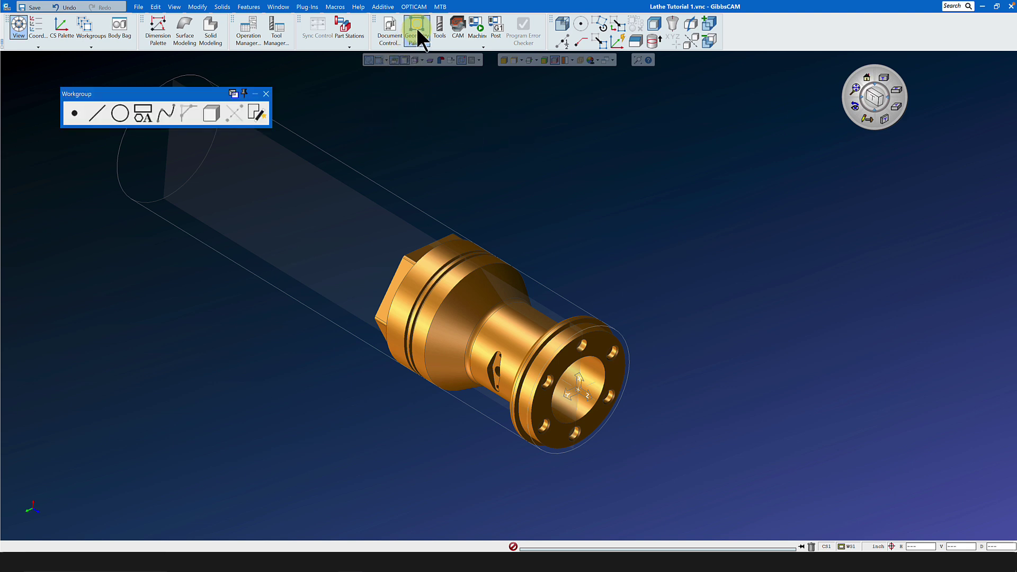
click(185, 31)
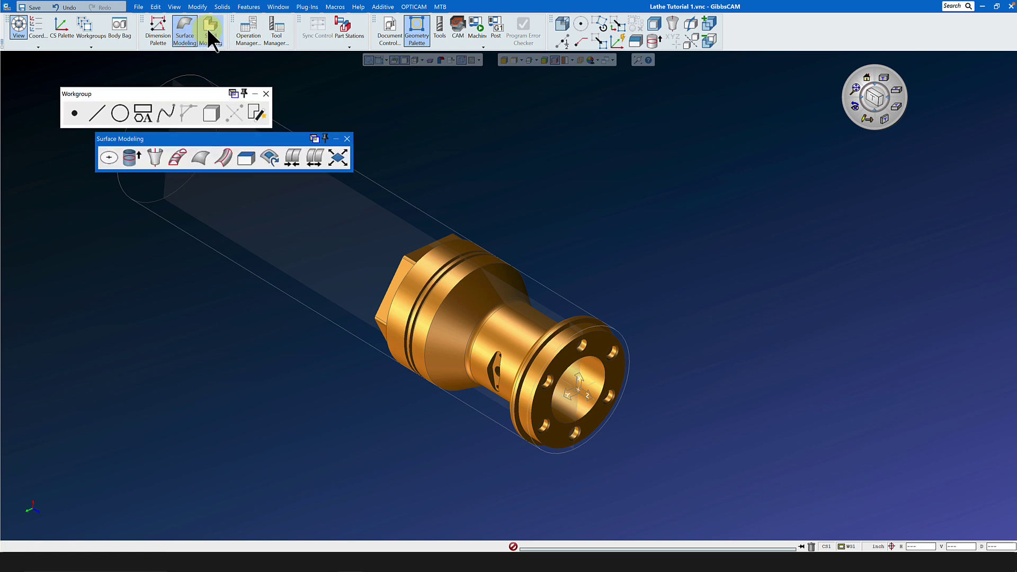
click(208, 28)
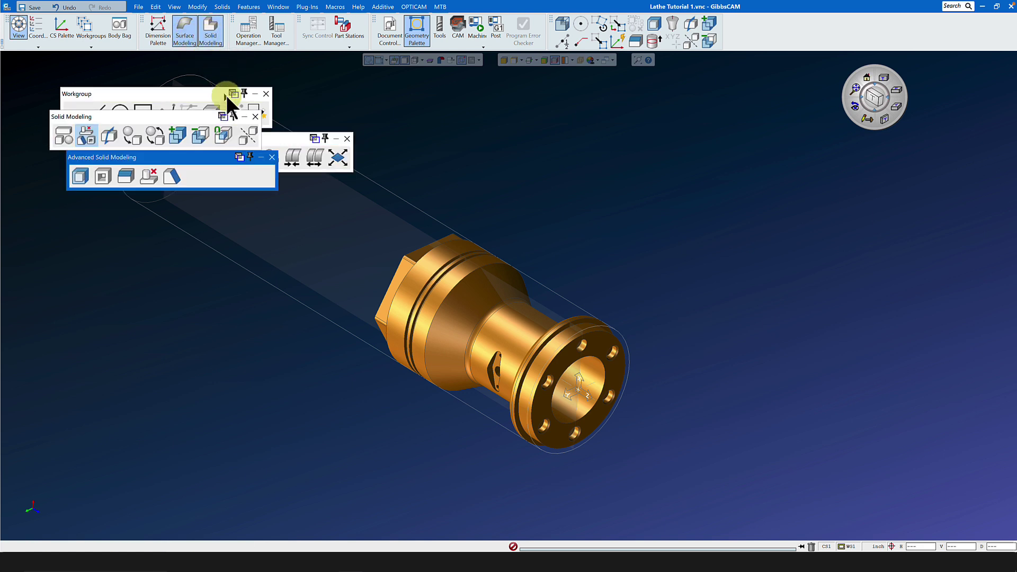
click(266, 94)
click(266, 93)
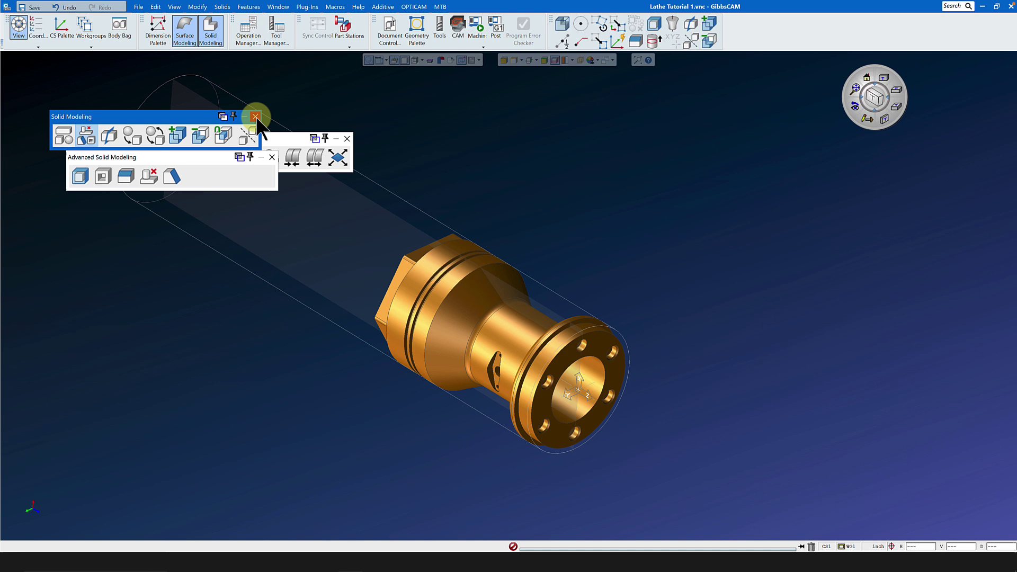
click(256, 116)
click(347, 139)
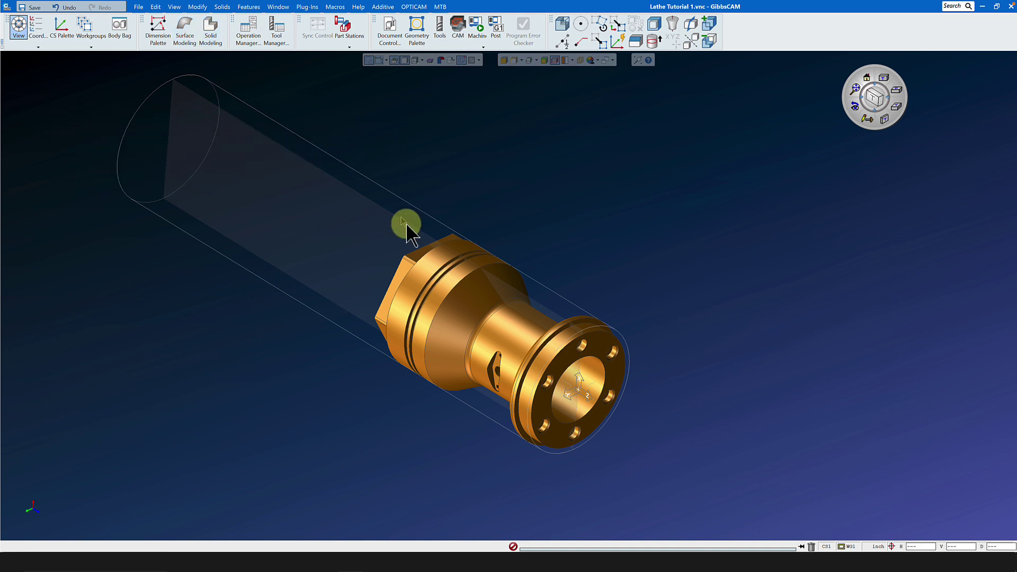
click(462, 316)
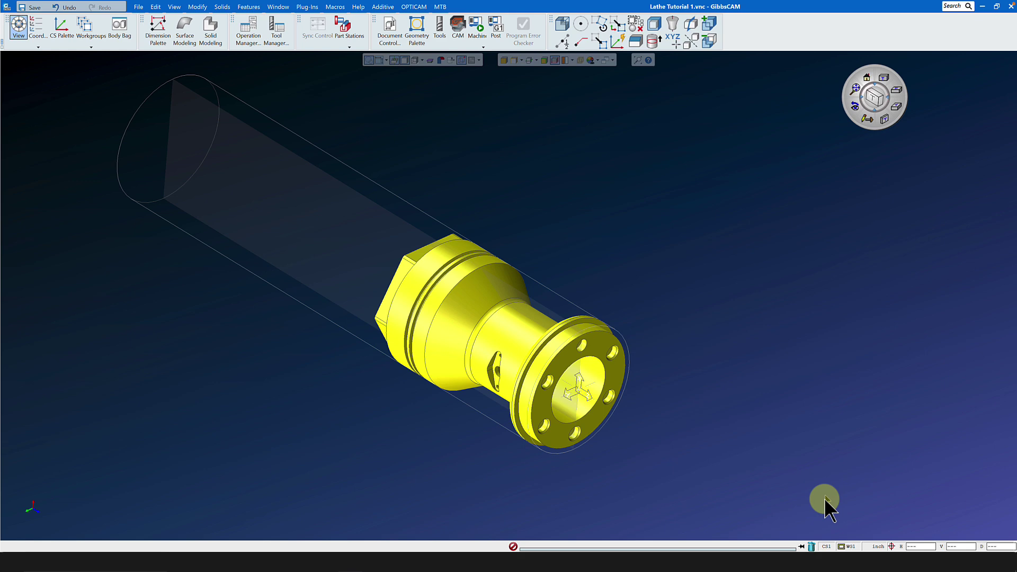
click(812, 545)
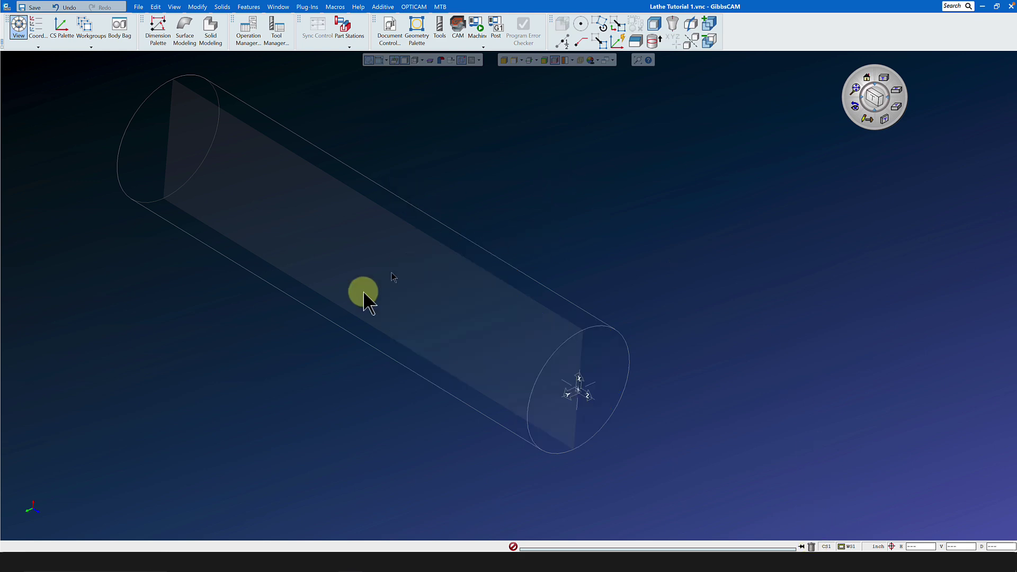
Step: Import the Parasolid file July 24 Lathe Tutorial Part.x_t through File > Import
click(138, 7)
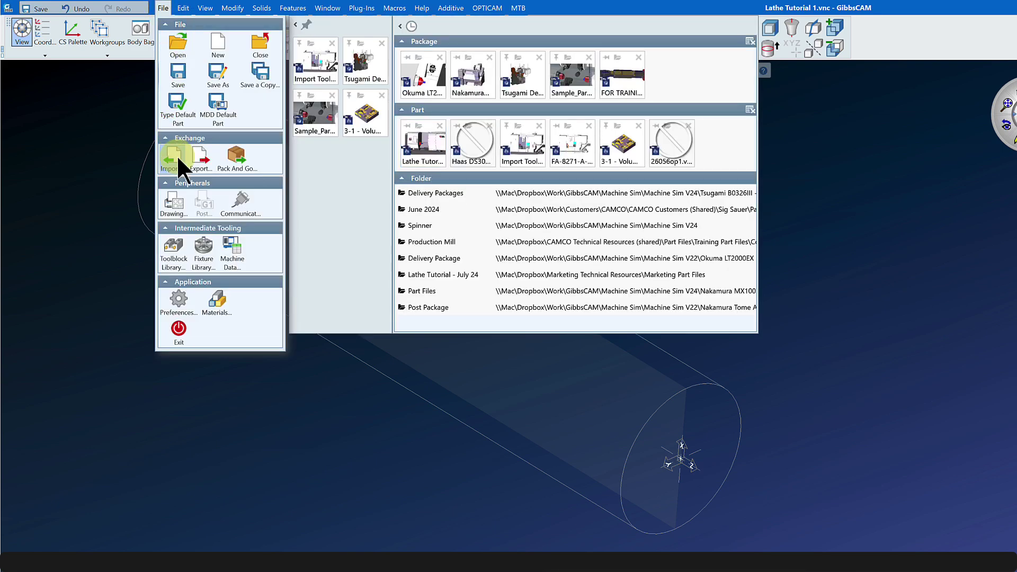
click(178, 158)
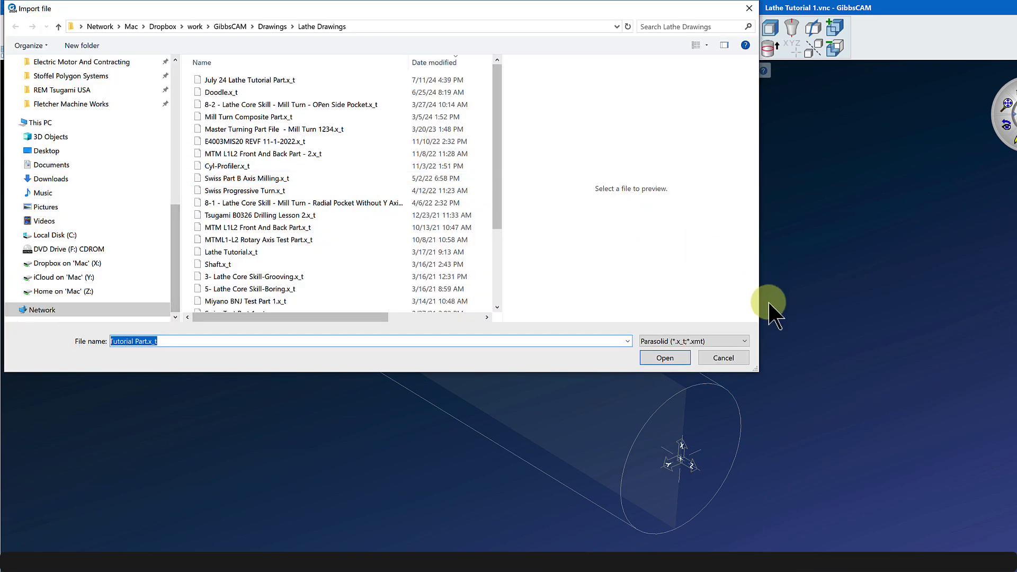
click(744, 340)
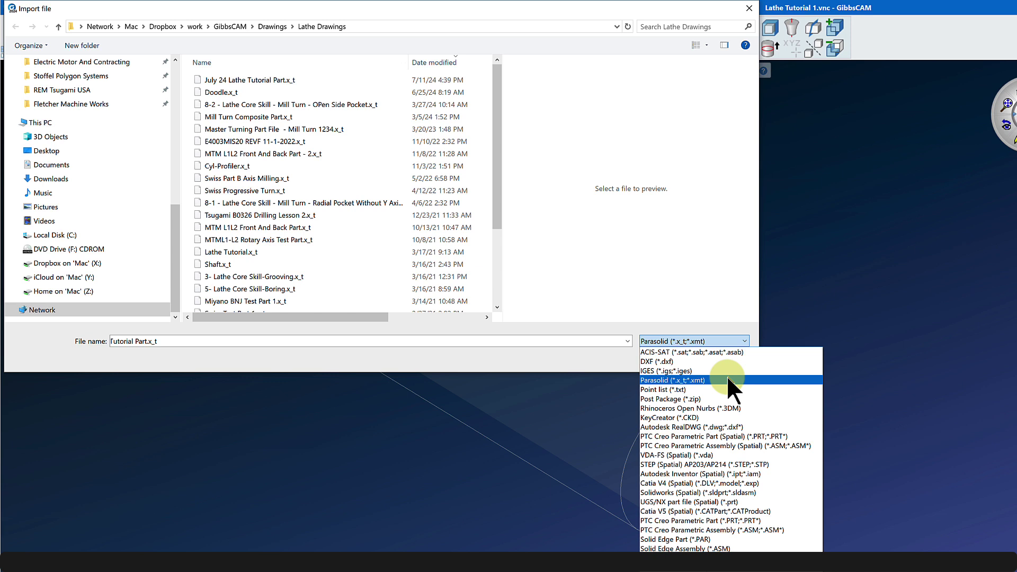
click(728, 380)
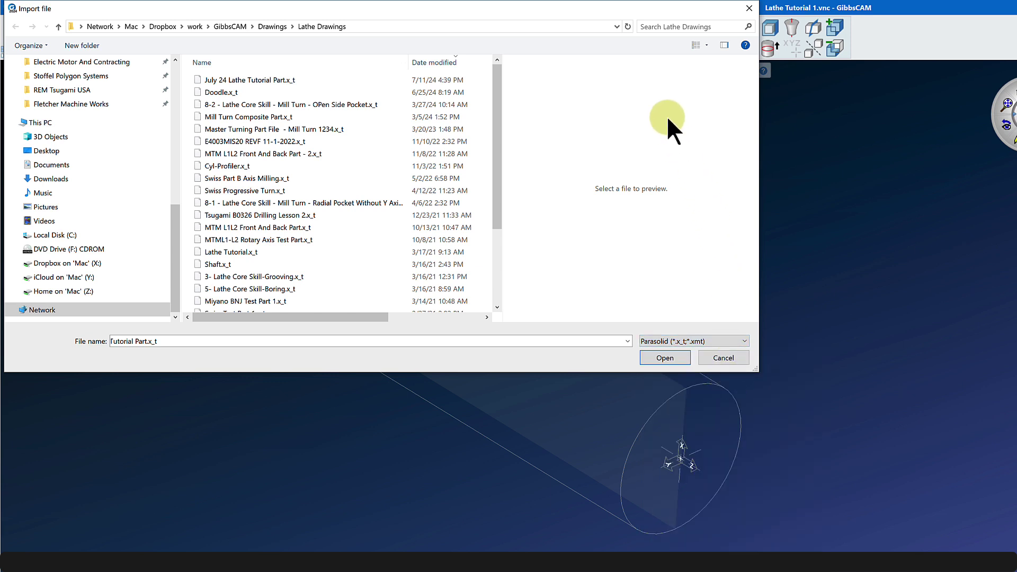
click(225, 79)
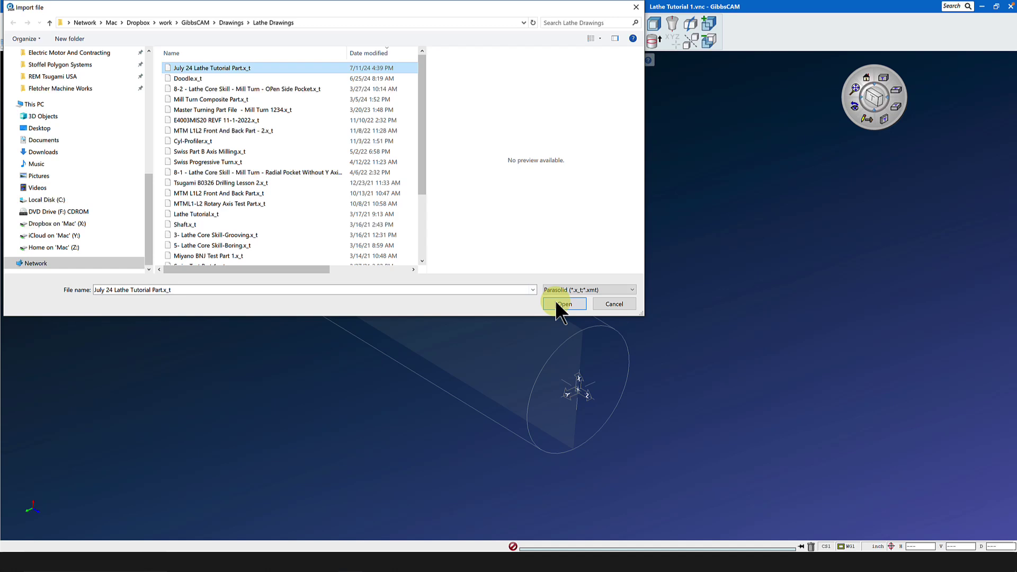
click(557, 300)
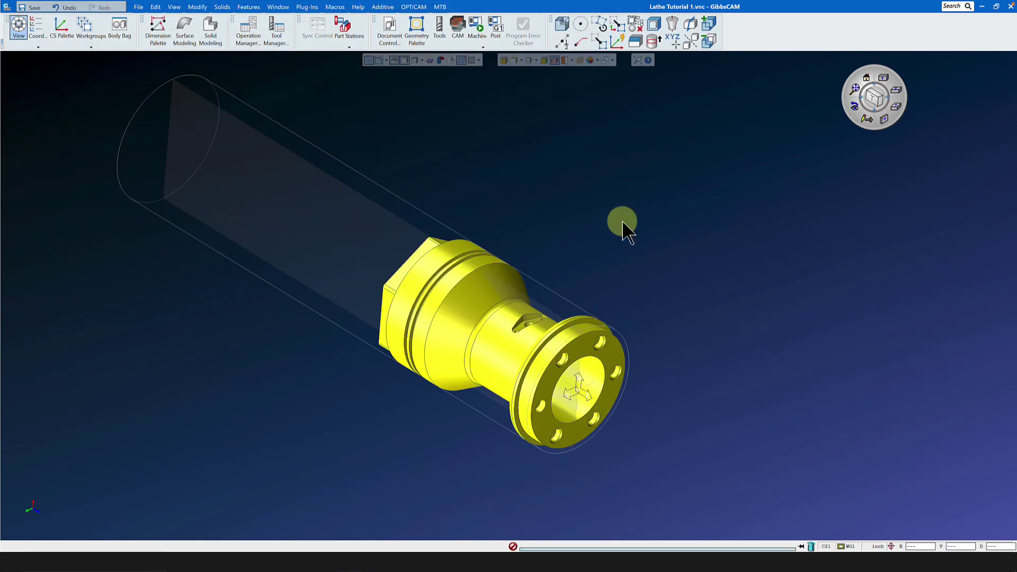
Step: Rotate the imported part 90° clockwise, then orbit the view to show its flange end
click(622, 220)
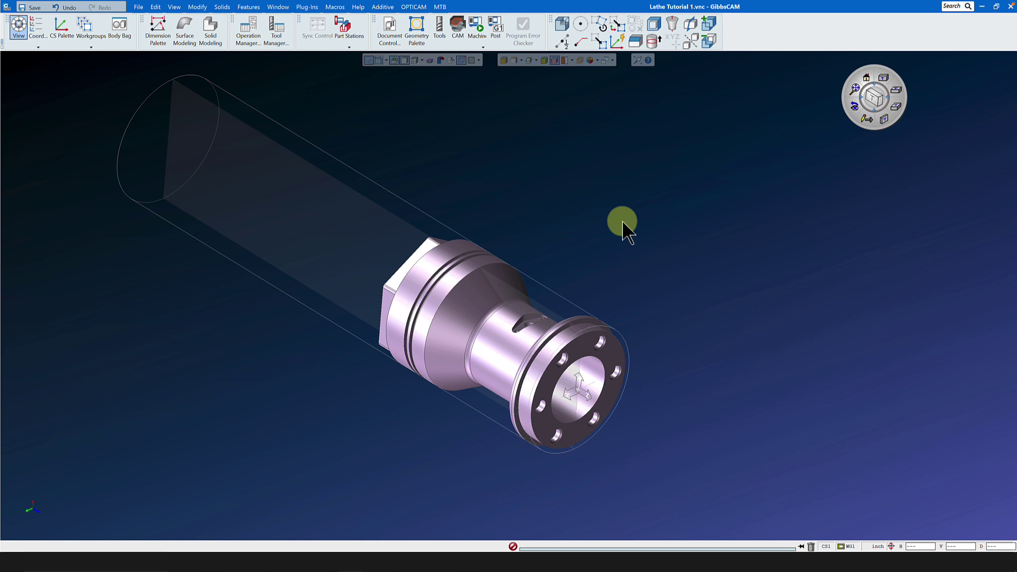
click(482, 297)
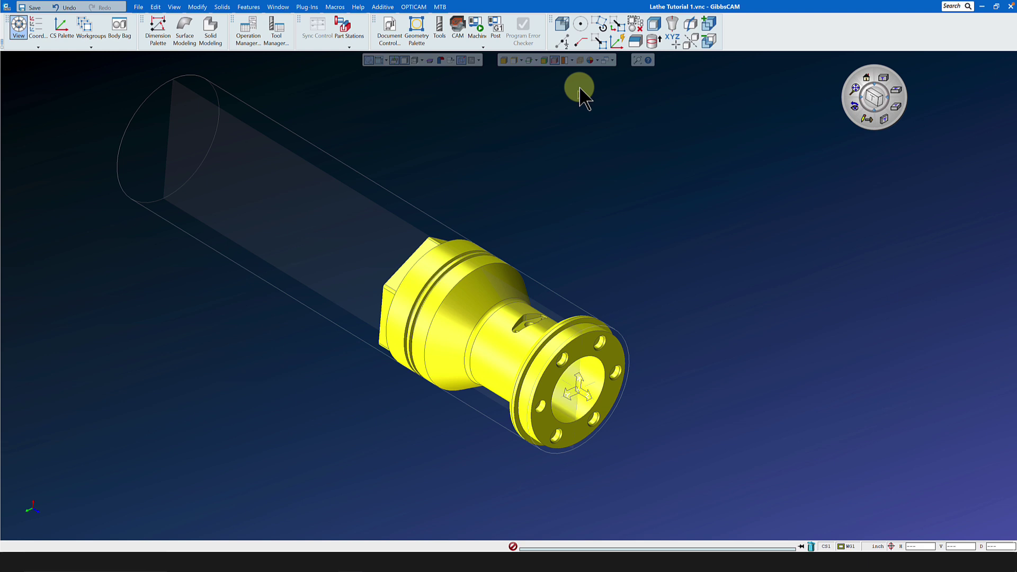
click(599, 24)
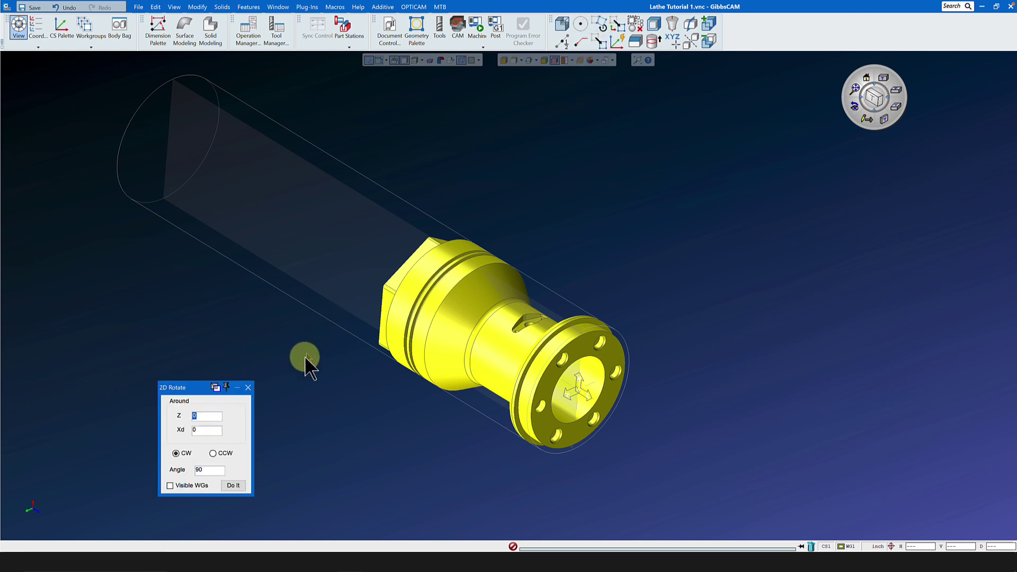
click(234, 485)
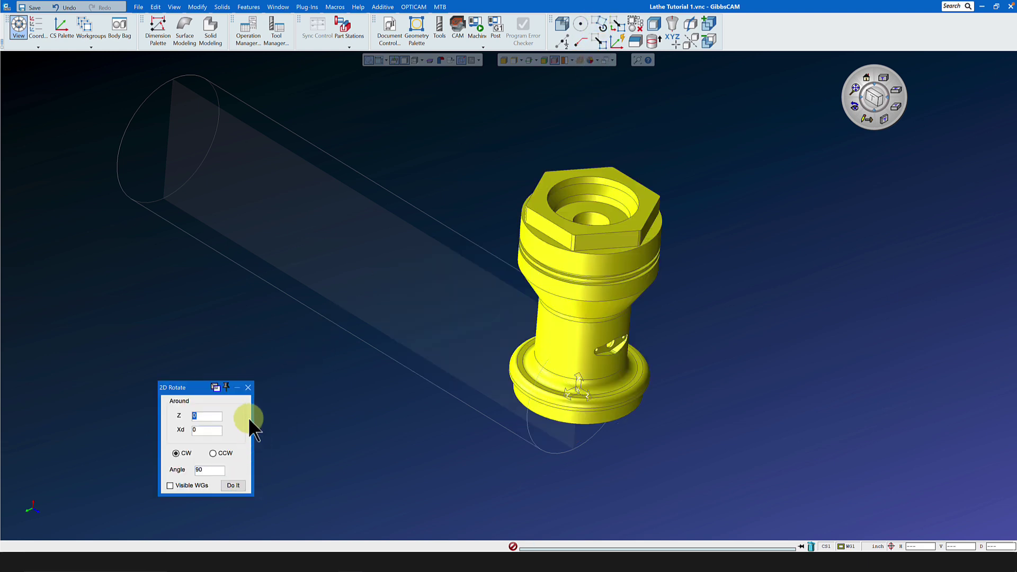
click(247, 387)
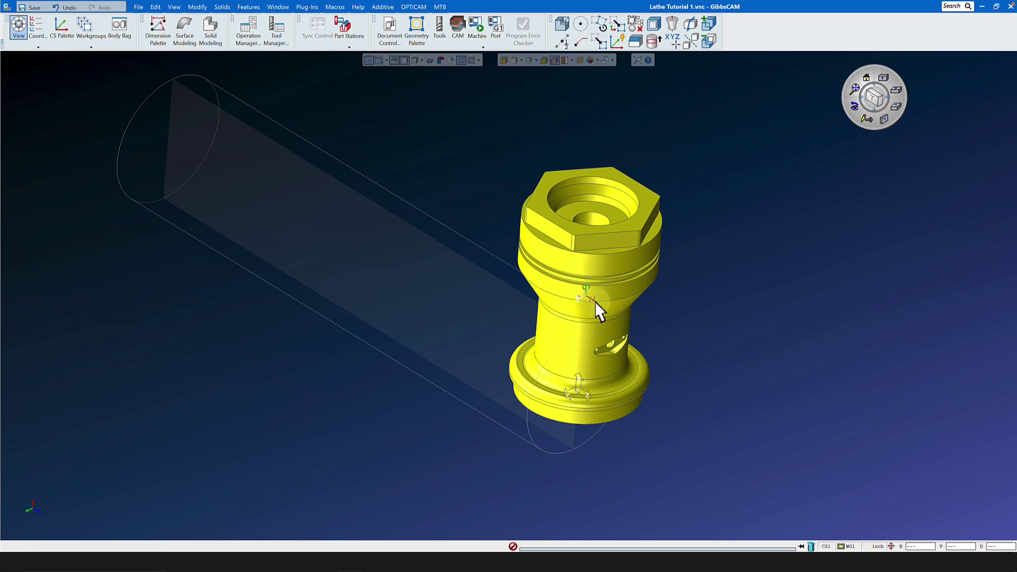
drag(595, 306, 686, 365)
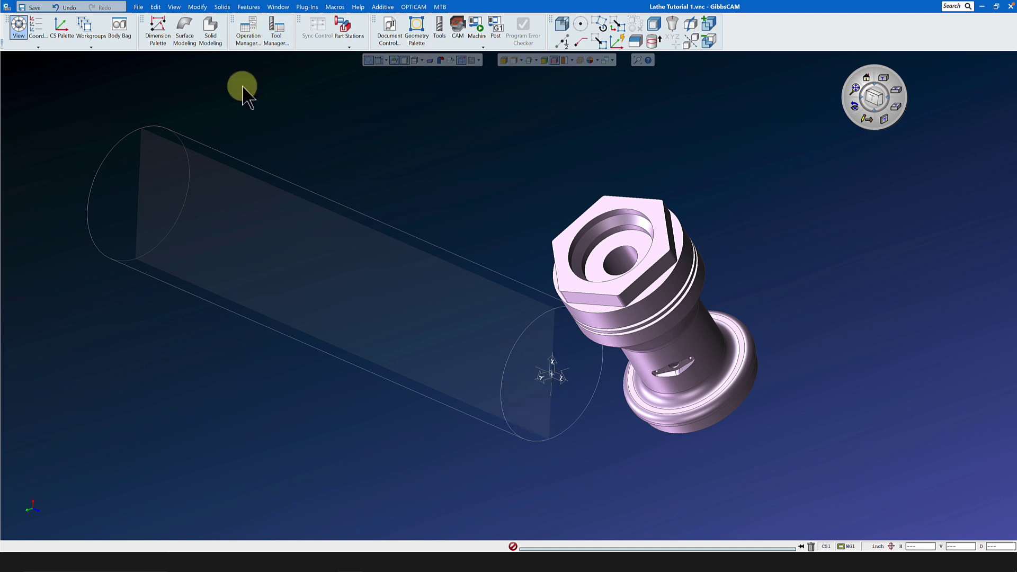
middle_drag(242, 92, 273, 258)
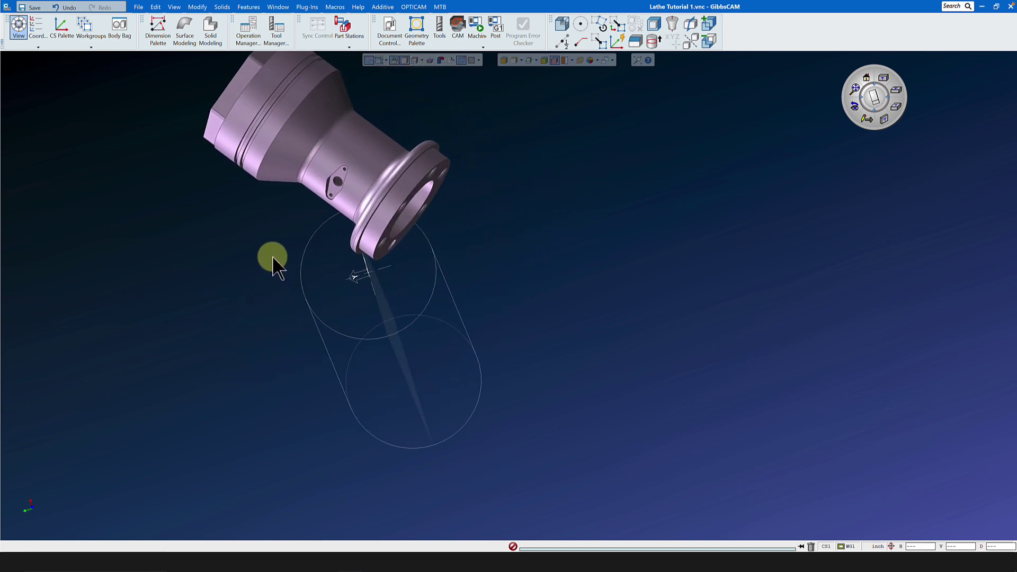
Step: Make 2: XY plane the active coordinate system and align the flange end face to it
click(41, 44)
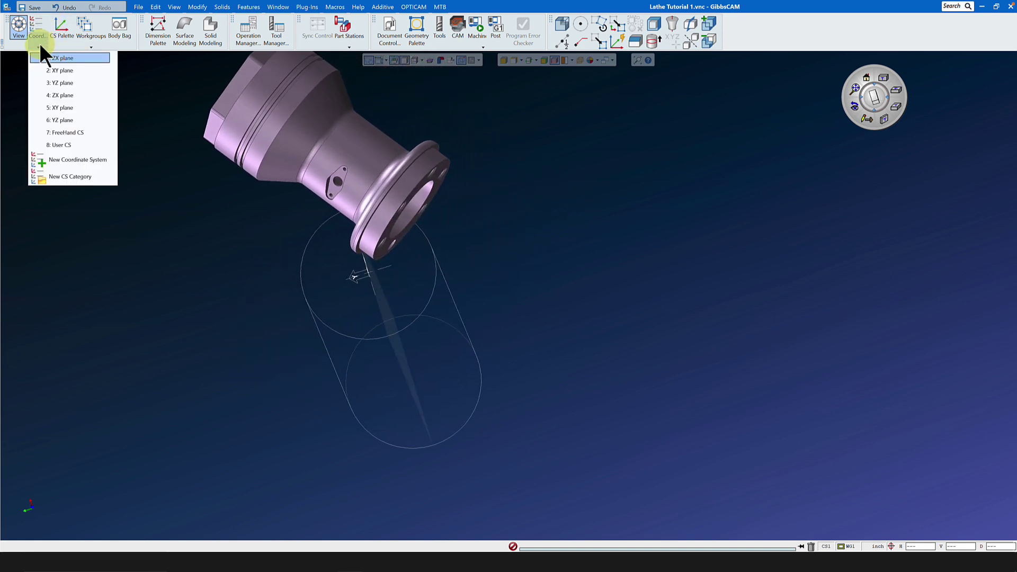
click(59, 70)
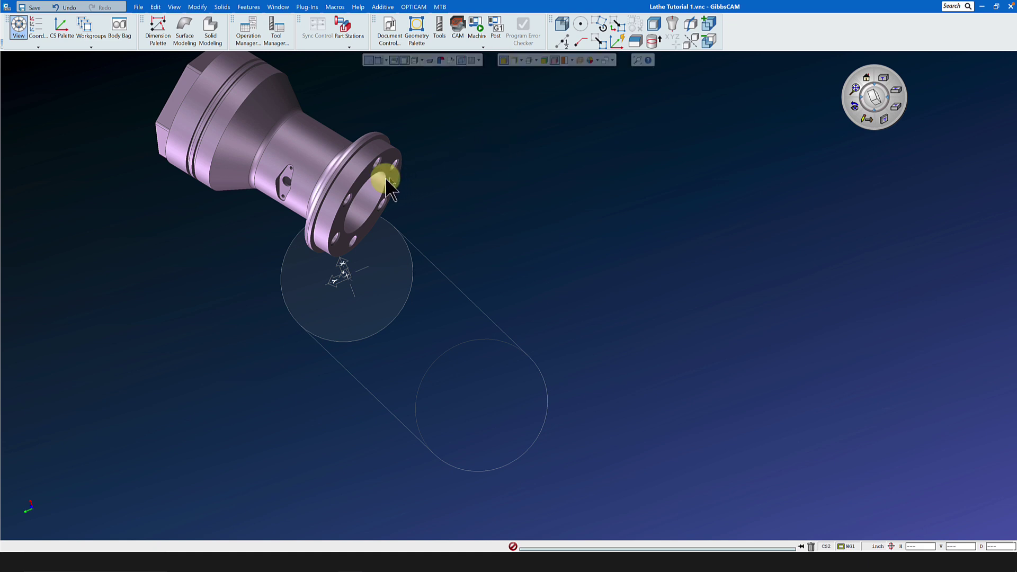
click(366, 173)
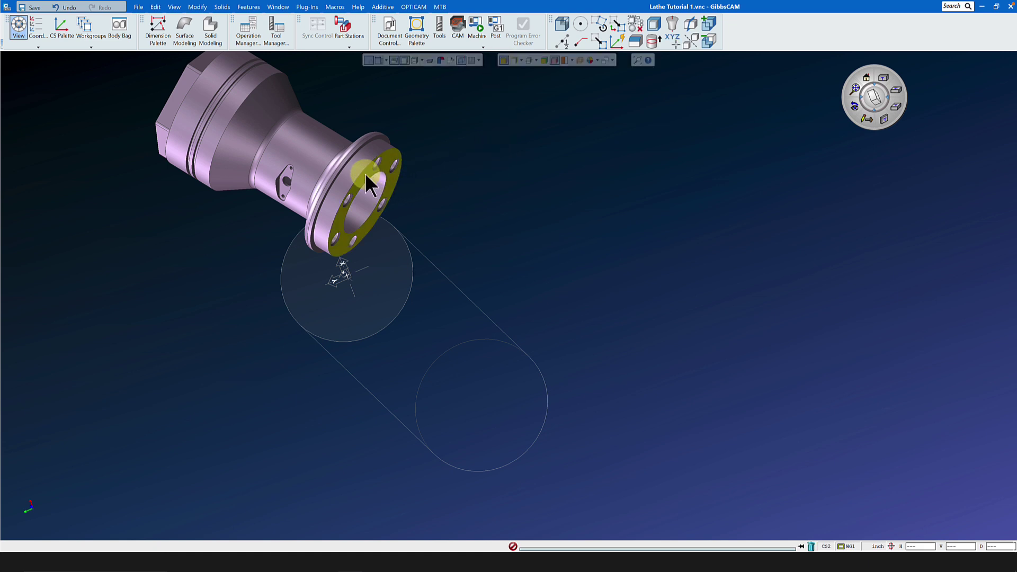
right_click(365, 175)
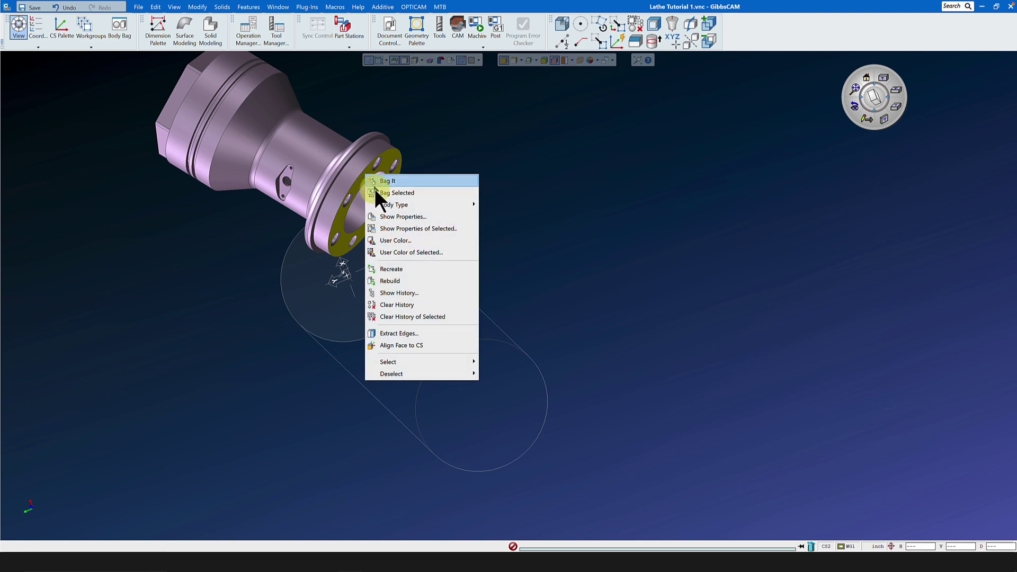
click(403, 345)
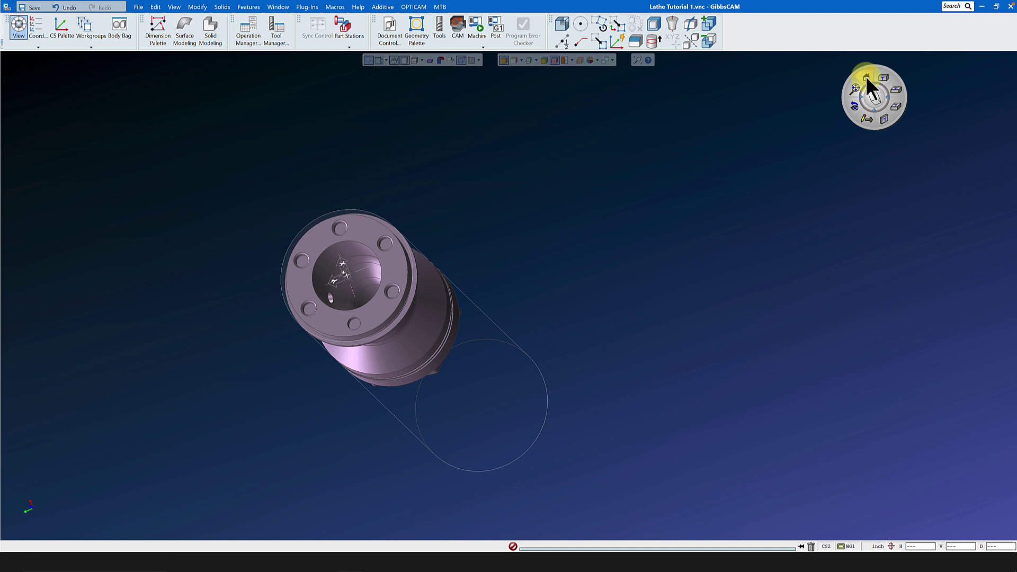
click(854, 89)
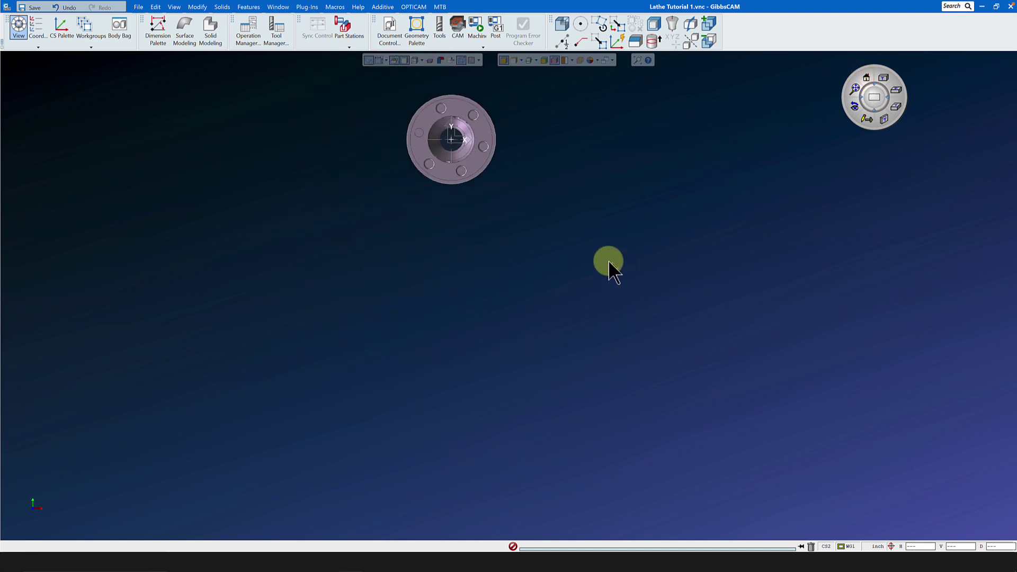
scroll(440, 104, up, 5)
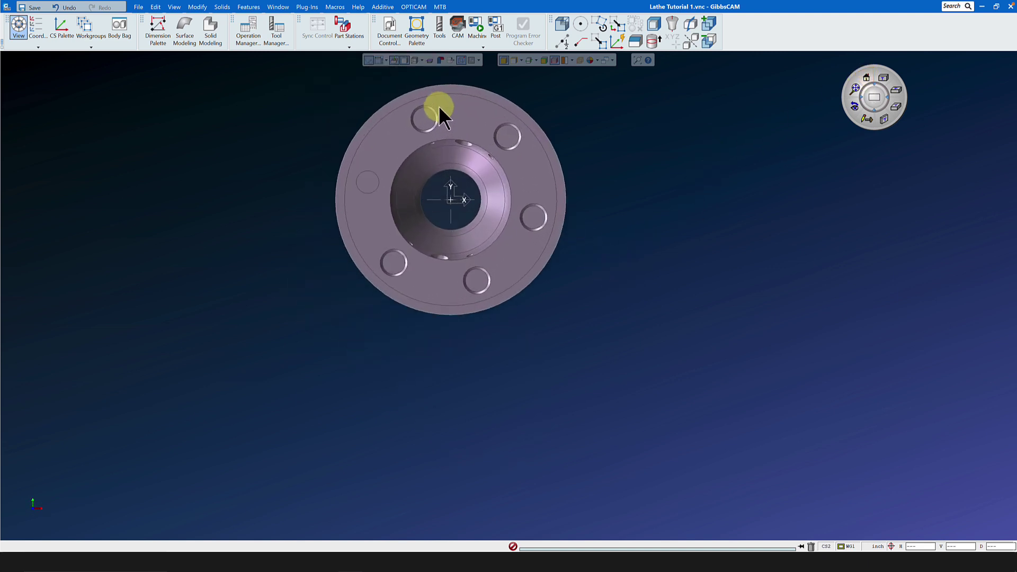
scroll(446, 144, up, 1)
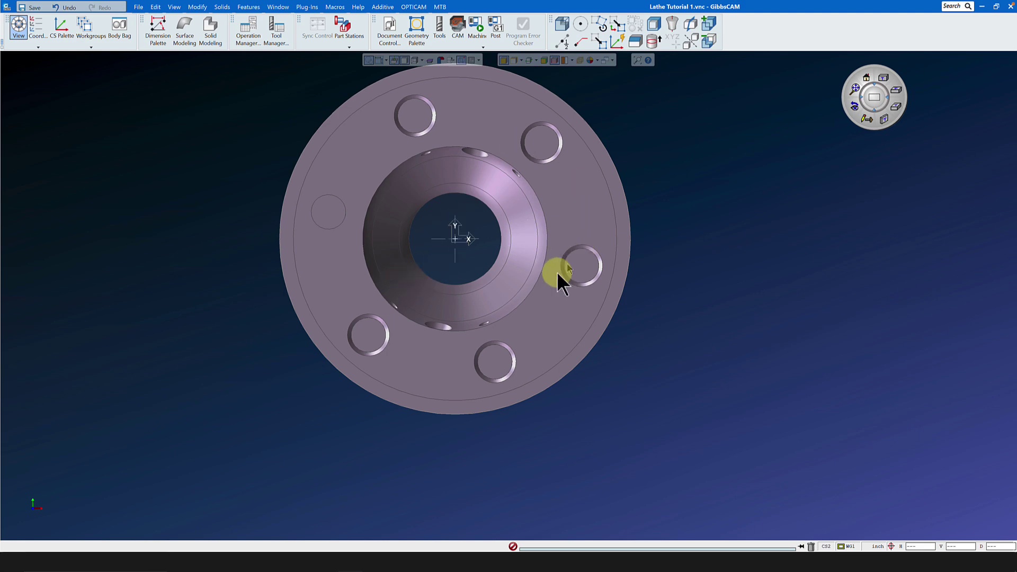
key(Down)
key(Right)
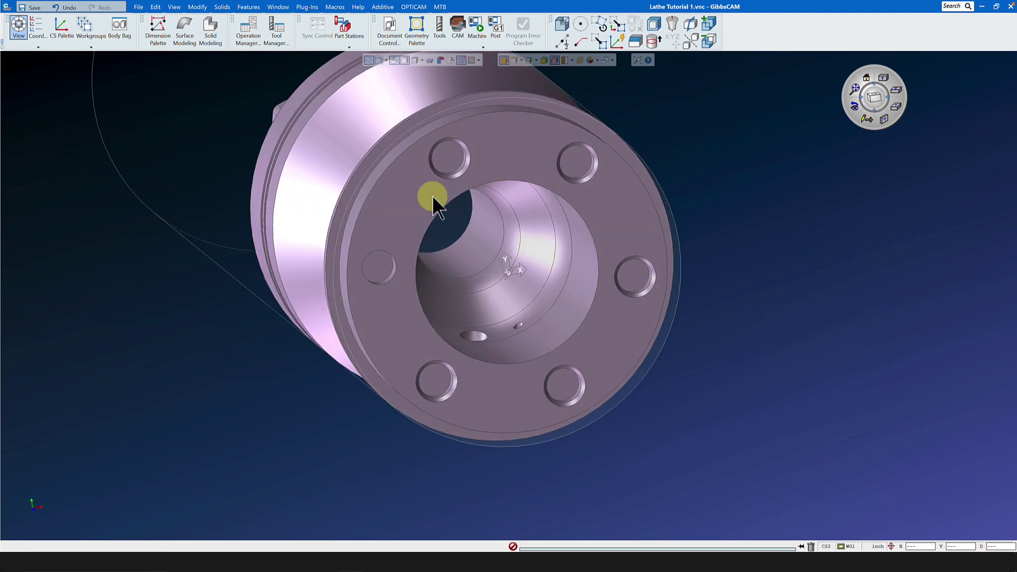
key(Right)
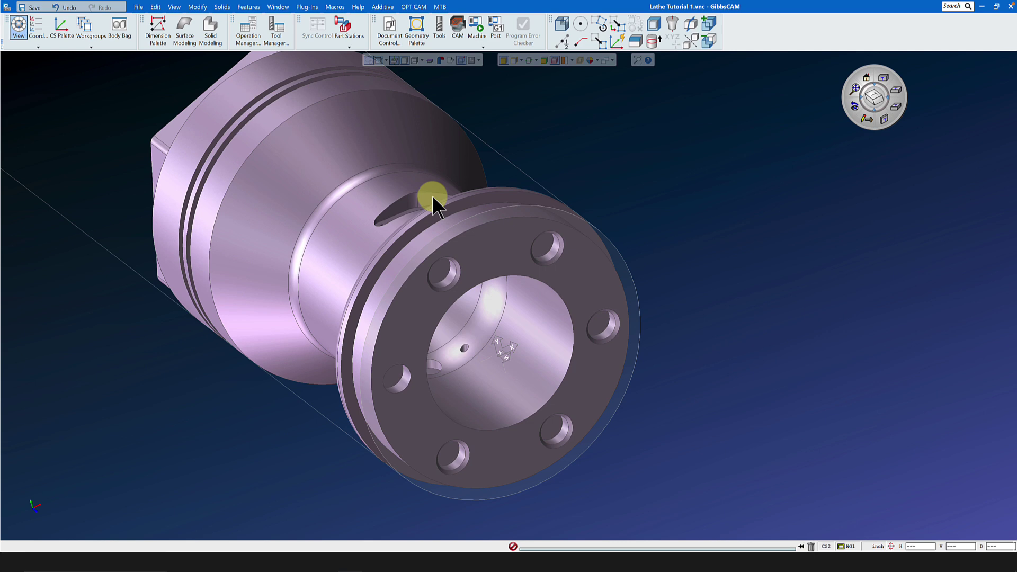
key(Right)
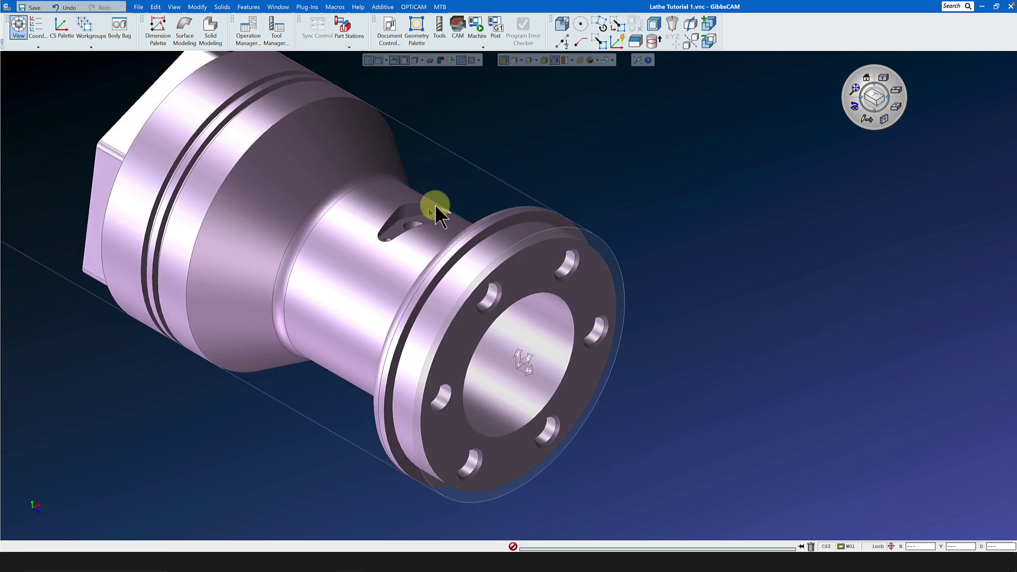
key(Right)
key(Right)
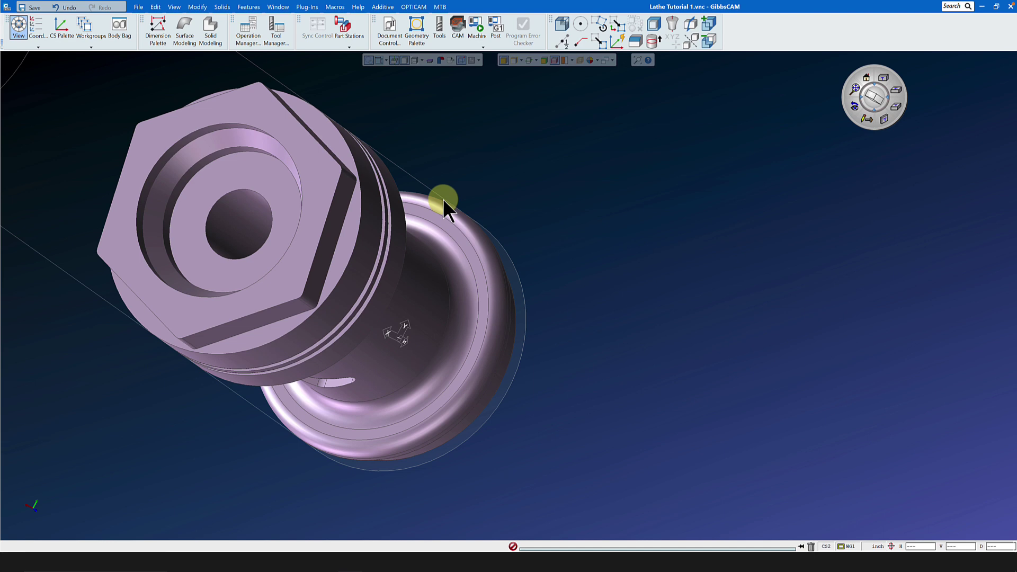
drag(446, 204, 424, 324)
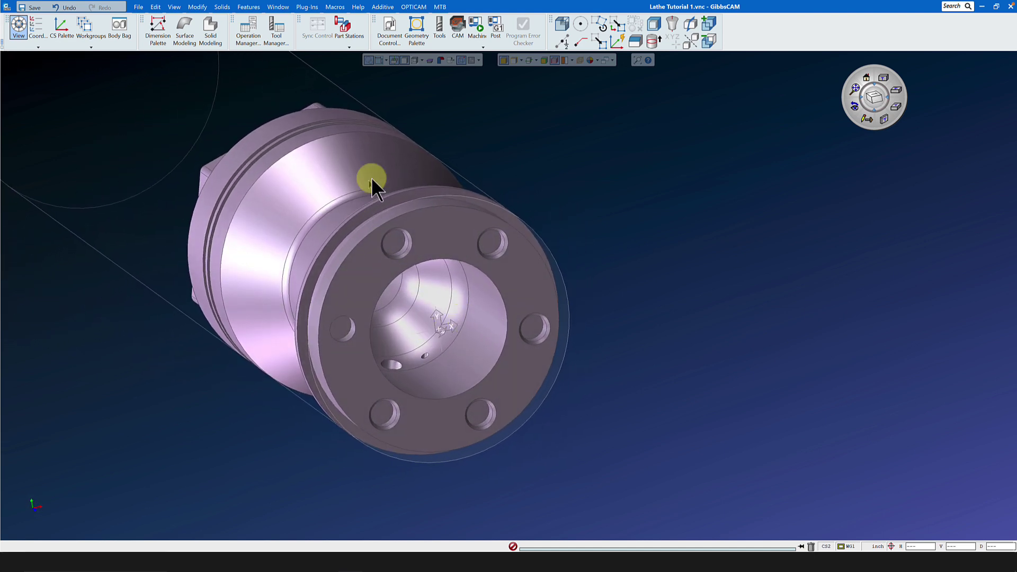
drag(494, 333, 520, 167)
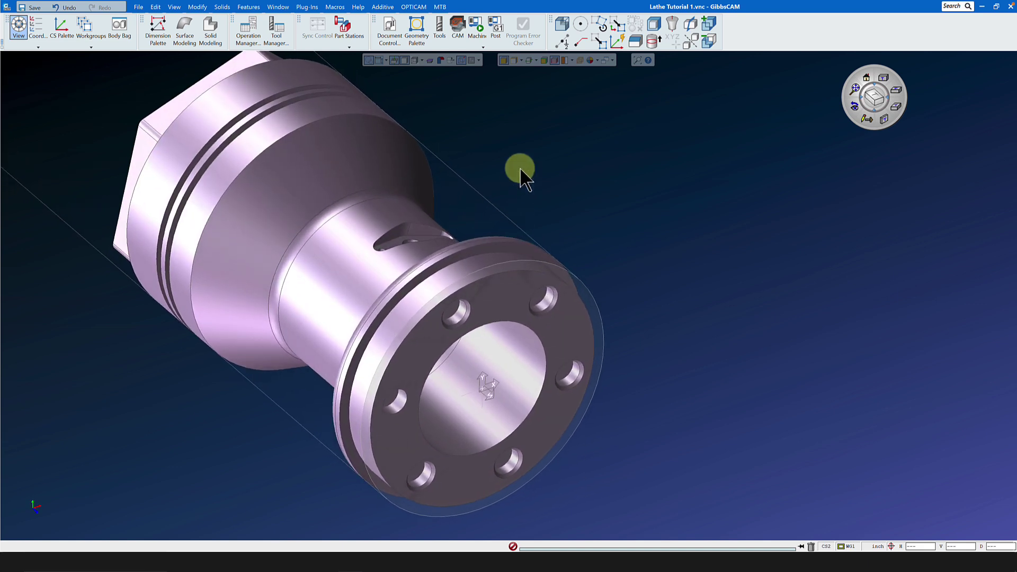
Step: Align the side slot's edge to the coordinate system horizontal using Align Edge To CS H
click(513, 59)
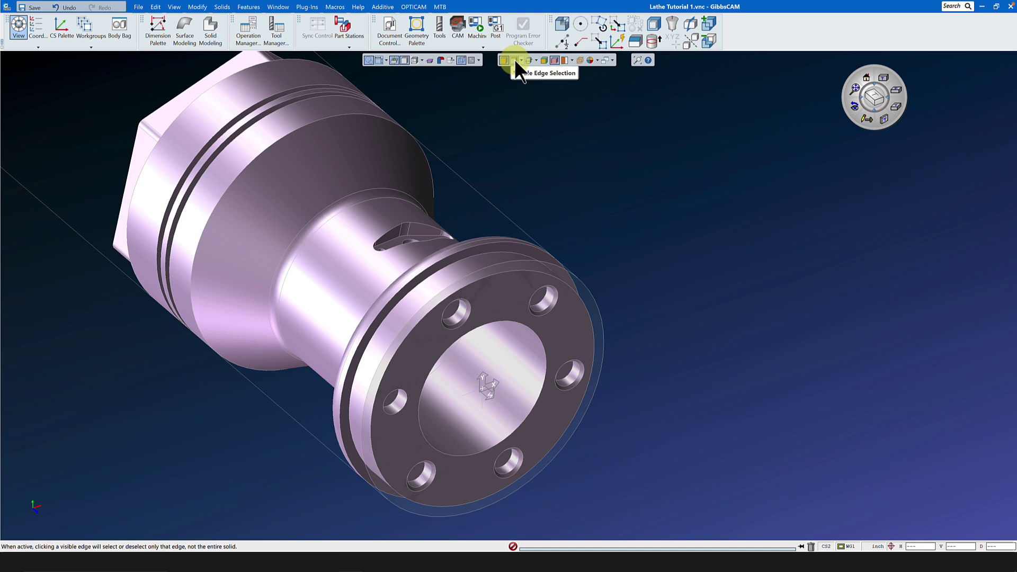
click(424, 235)
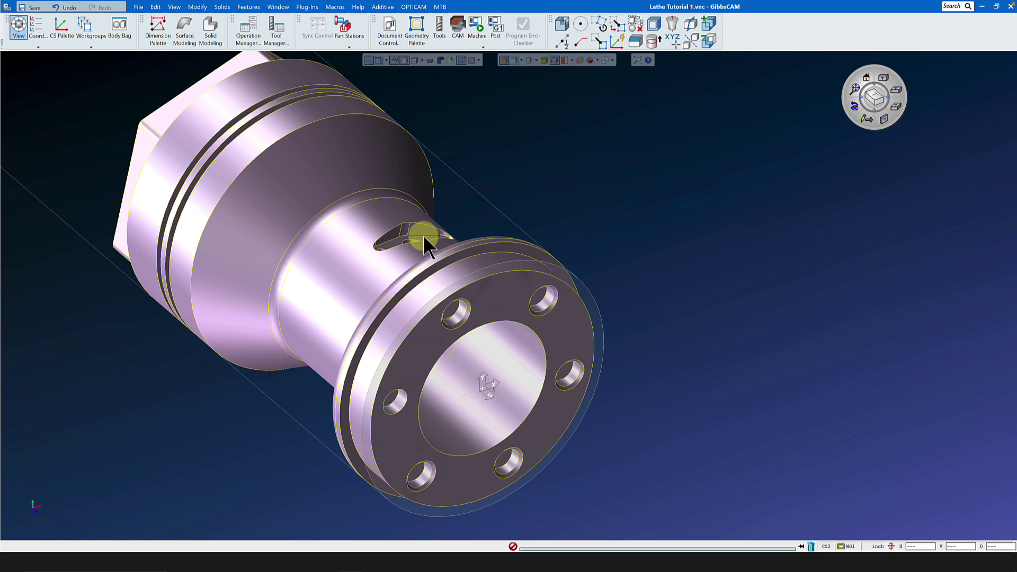
right_click(424, 235)
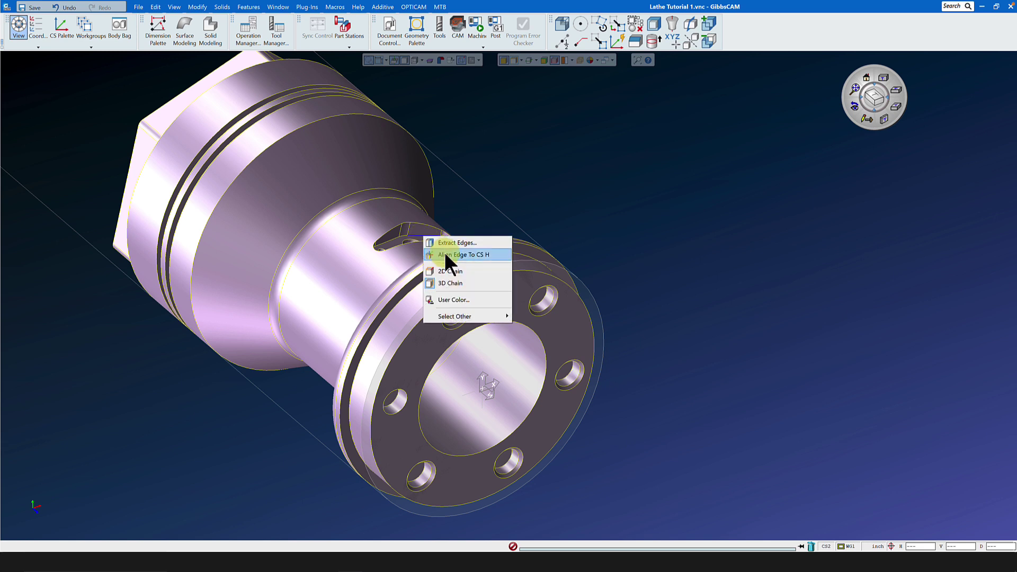
click(444, 253)
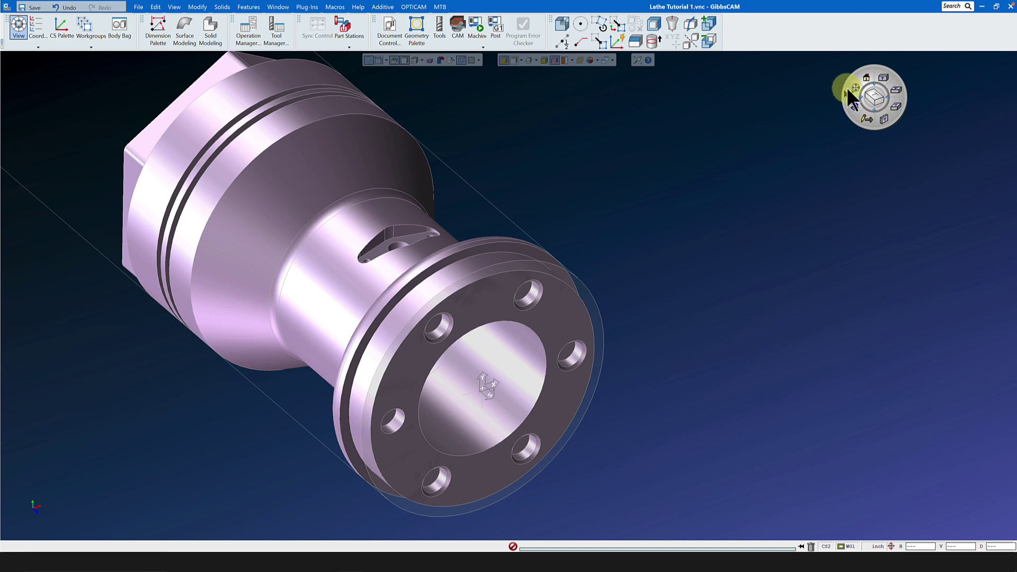
Step: Check the alignment from a face-on view, then orbit back to an oblique 3D view
click(866, 75)
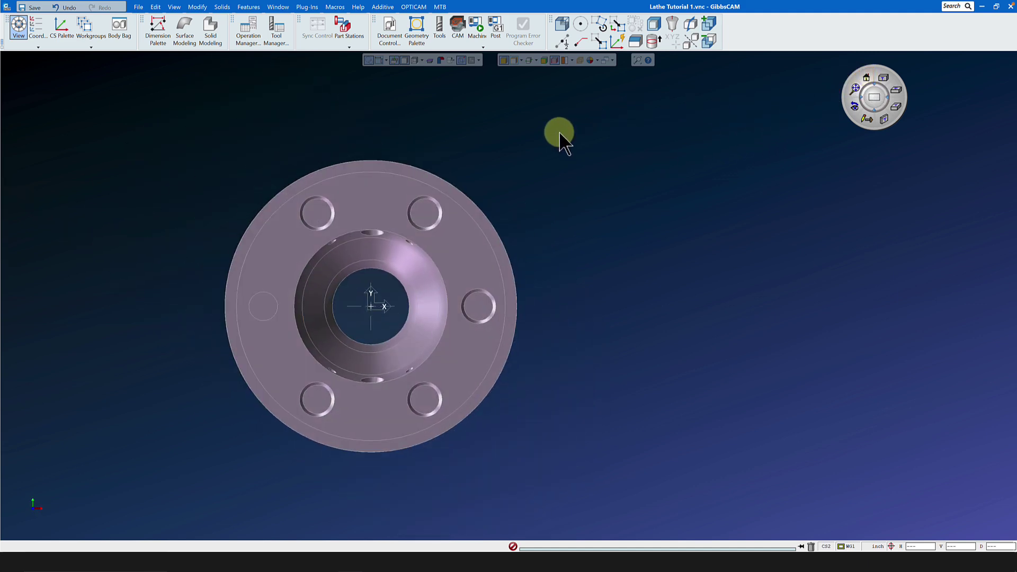
click(513, 59)
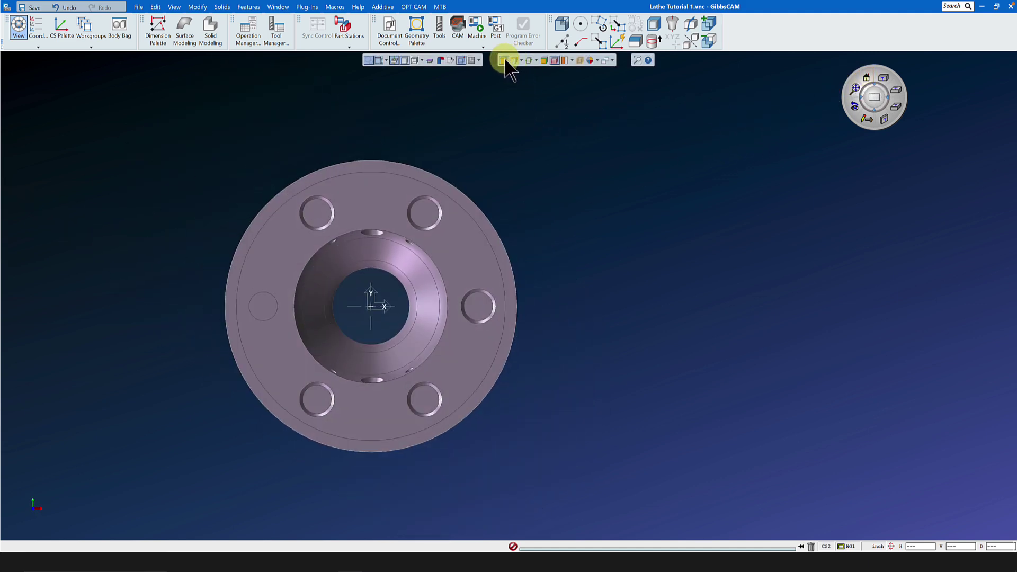
click(504, 58)
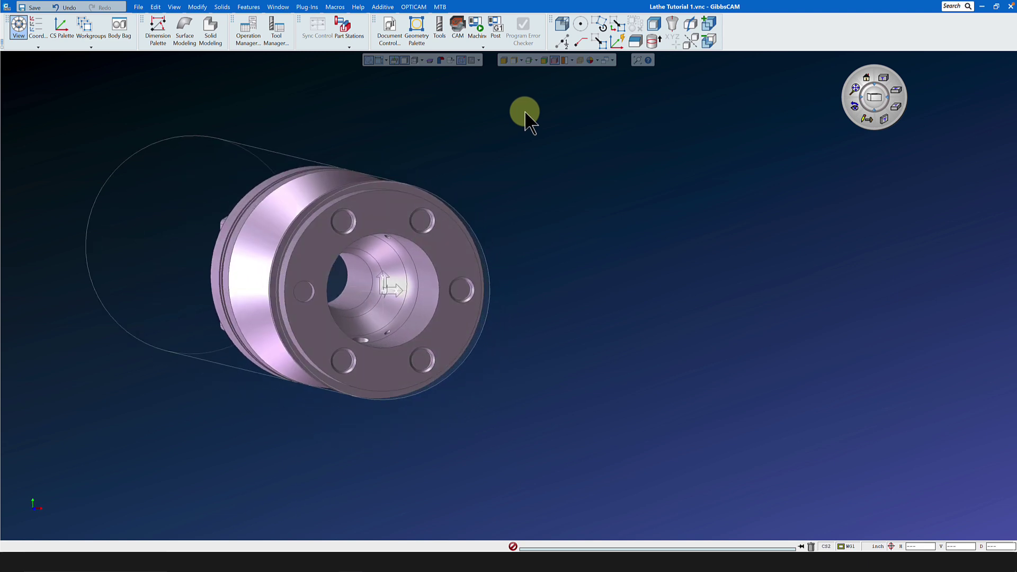
middle_drag(525, 110, 422, 230)
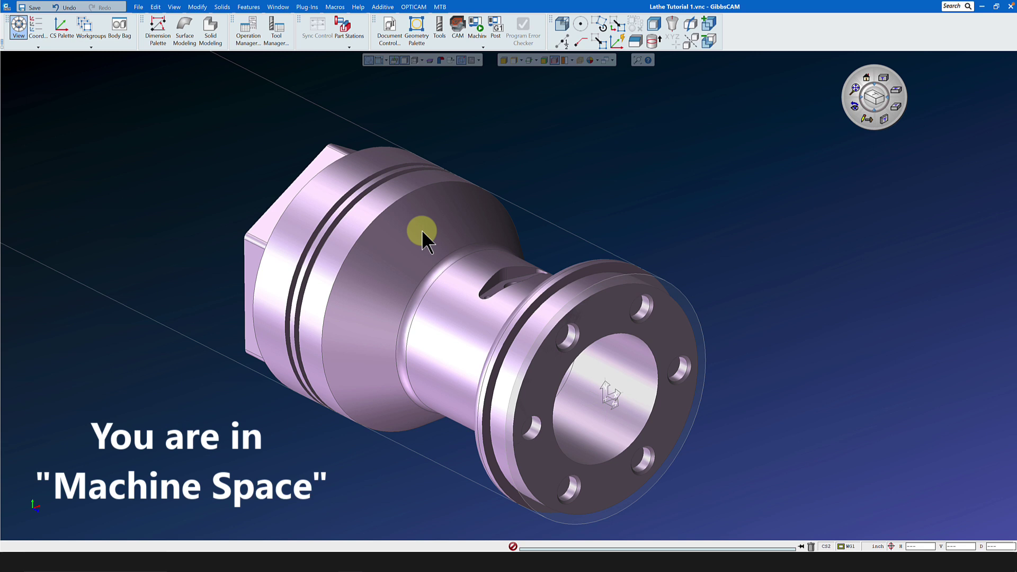
Step: Reset the view to home, make CS1 active, and orbit the part into an angled 3-D view
middle_drag(422, 230, 439, 225)
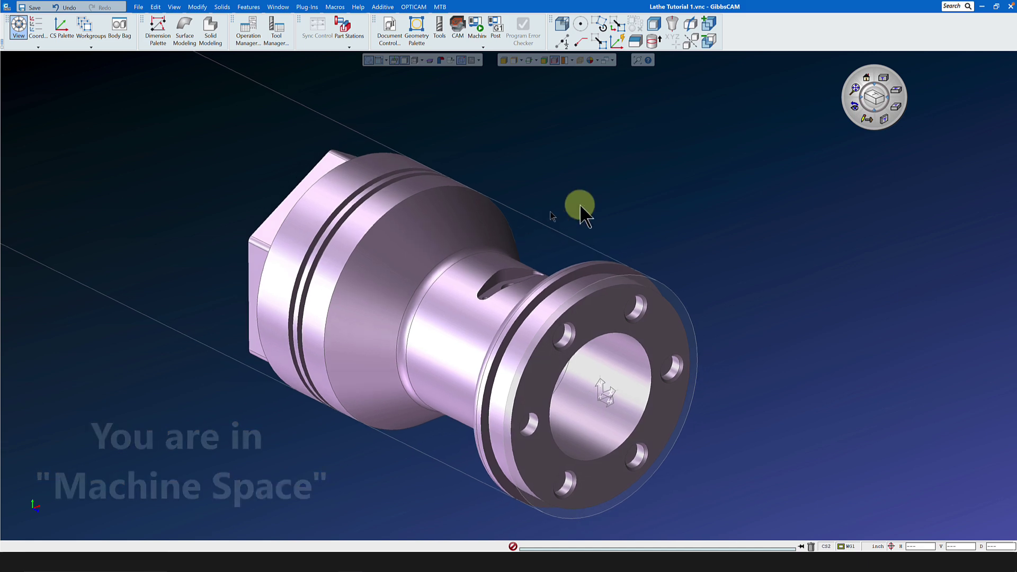
click(866, 77)
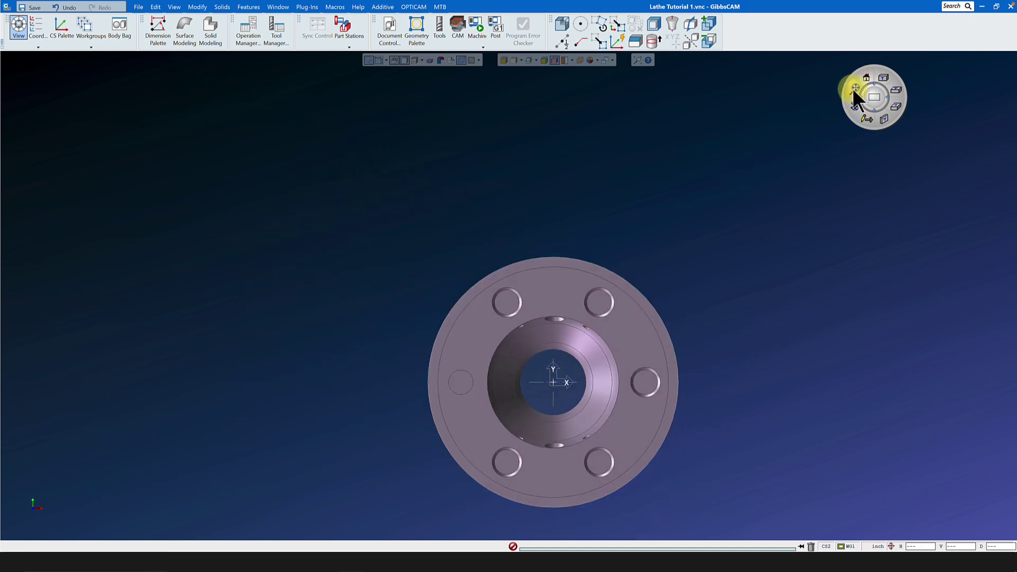
click(38, 47)
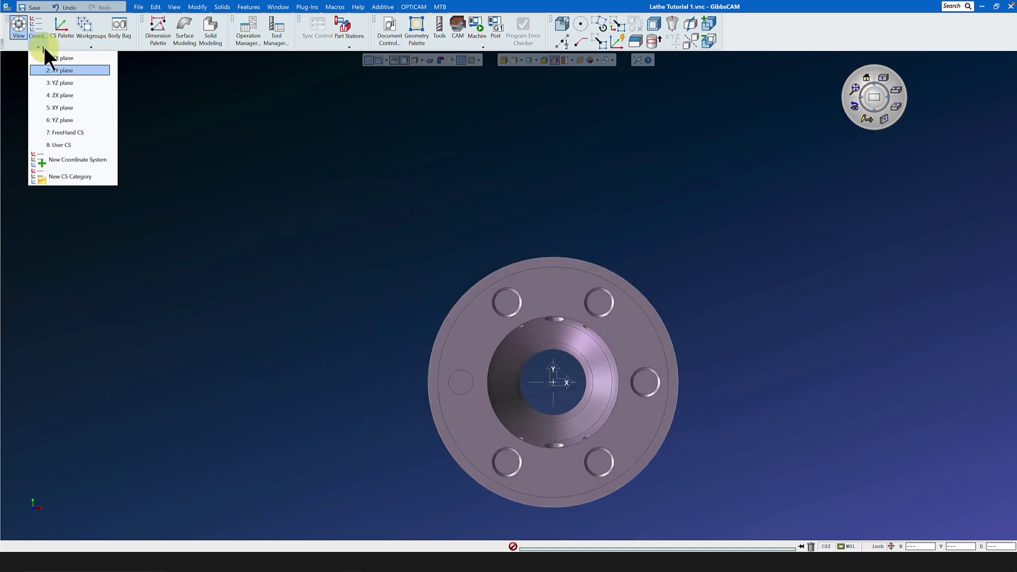
click(58, 55)
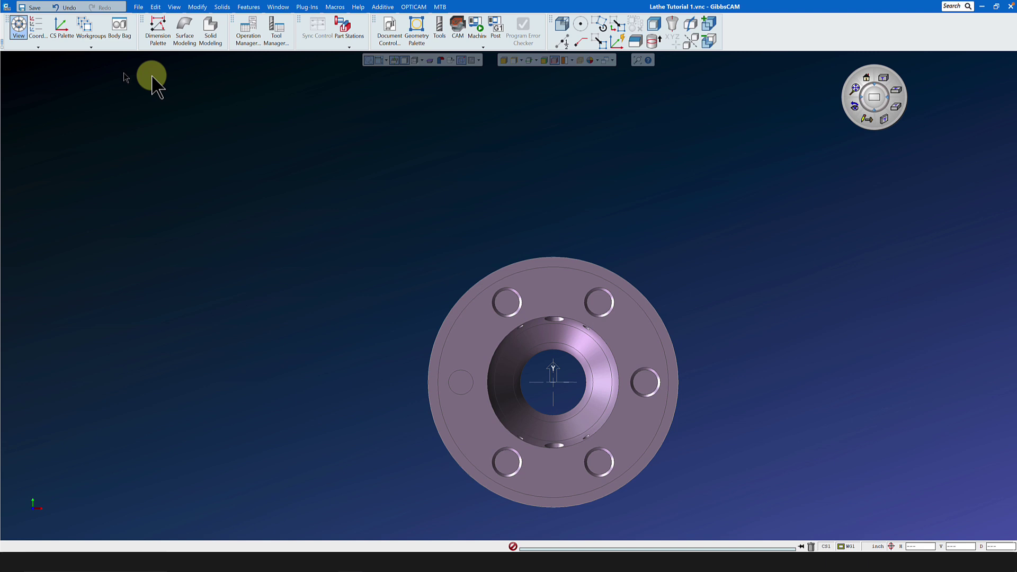
click(864, 77)
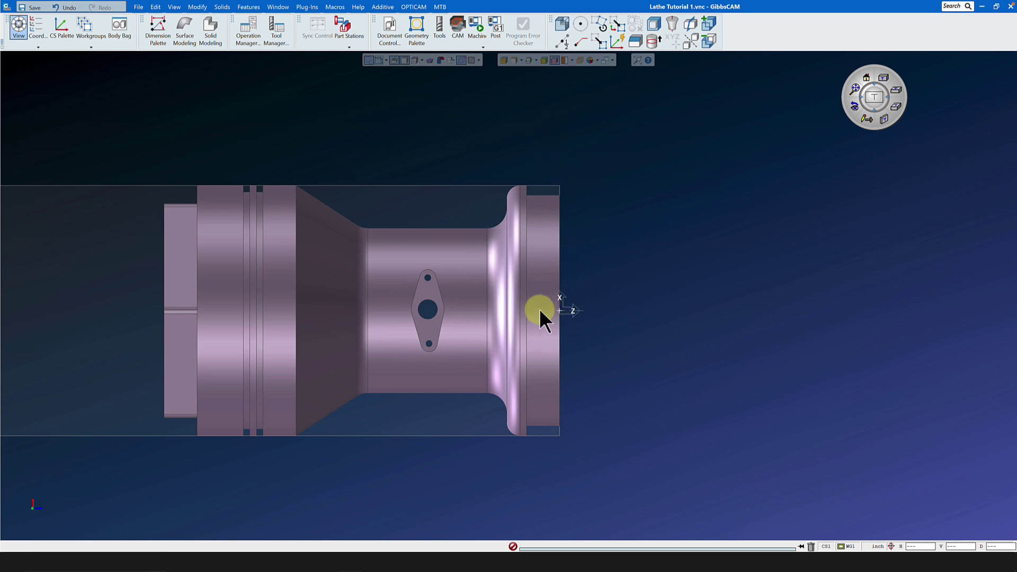
middle_drag(622, 307, 580, 379)
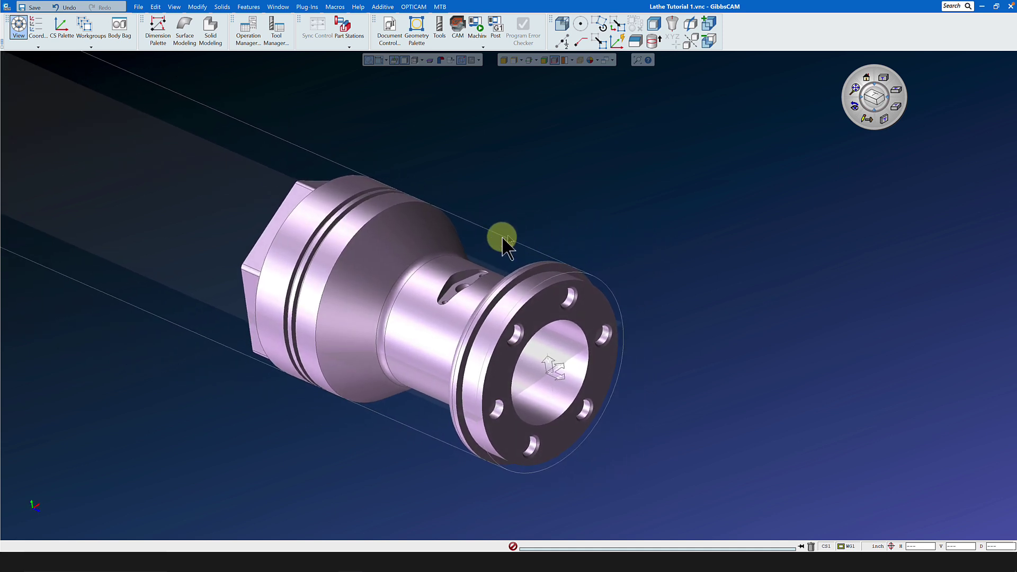
Step: Display the imported solid's Import history tree, then close it
click(424, 284)
right_click(424, 283)
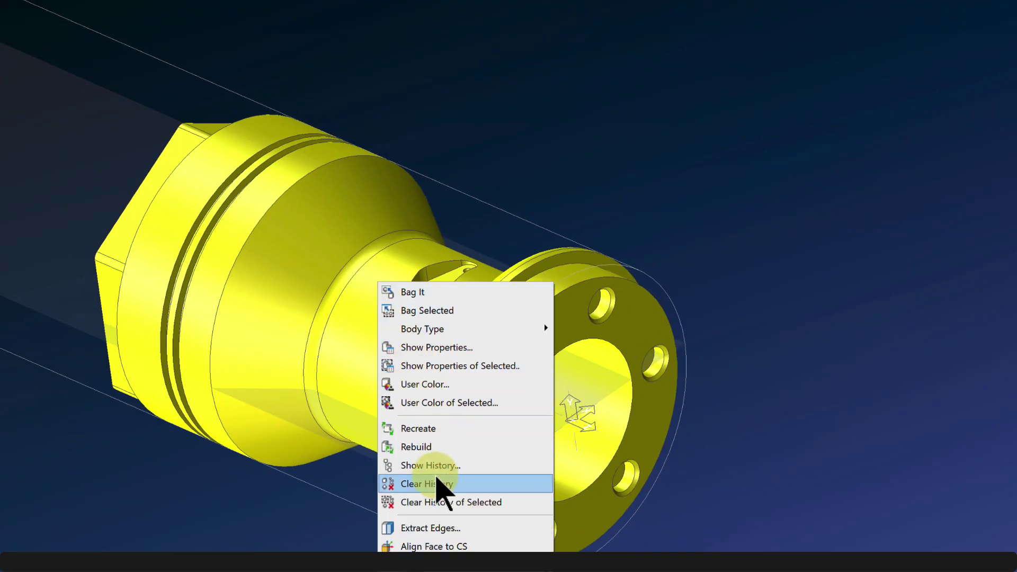
click(437, 466)
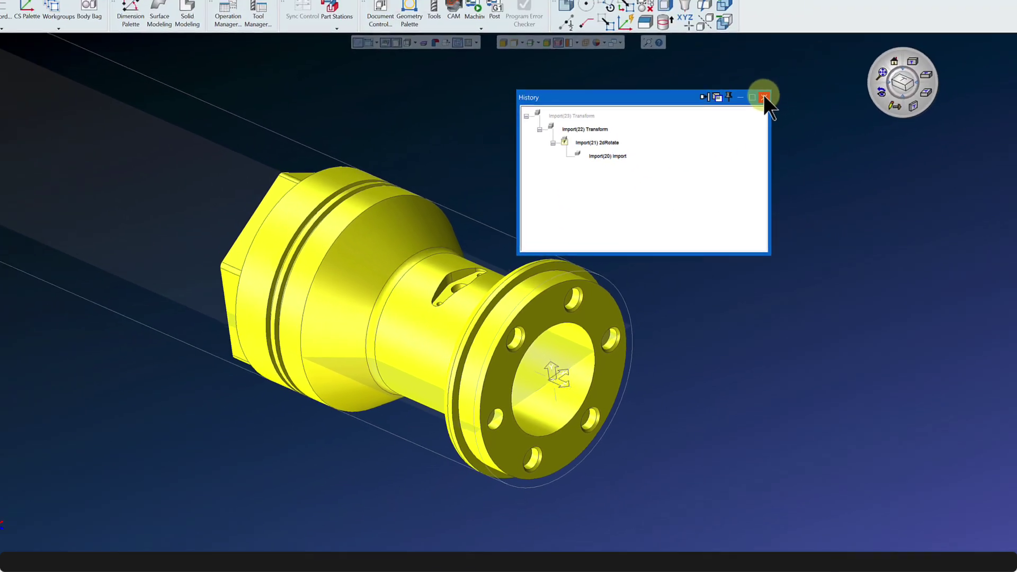
click(764, 97)
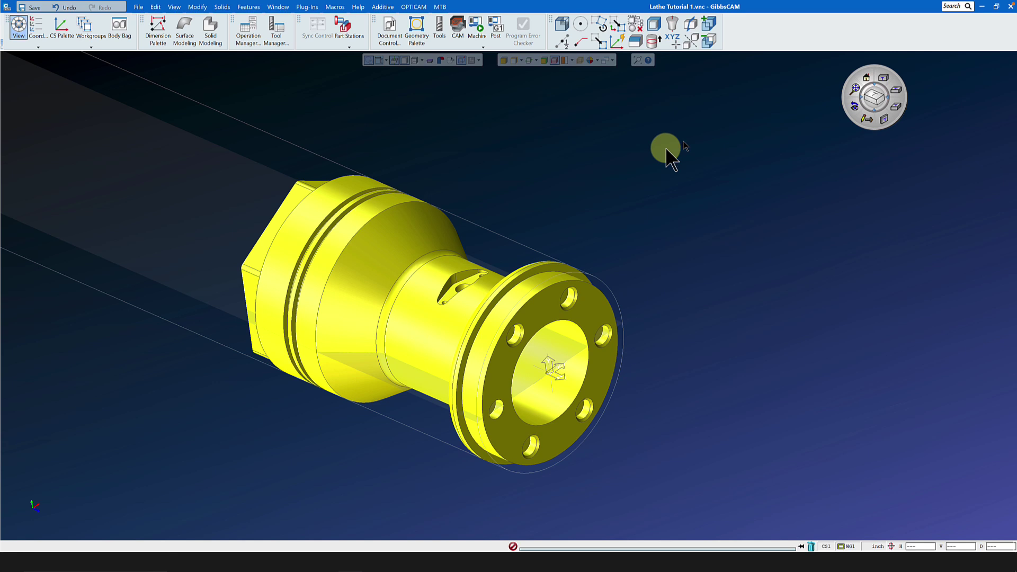
Step: Clear the part's history with Clear History of Selected, confirming Yes
right_click(422, 288)
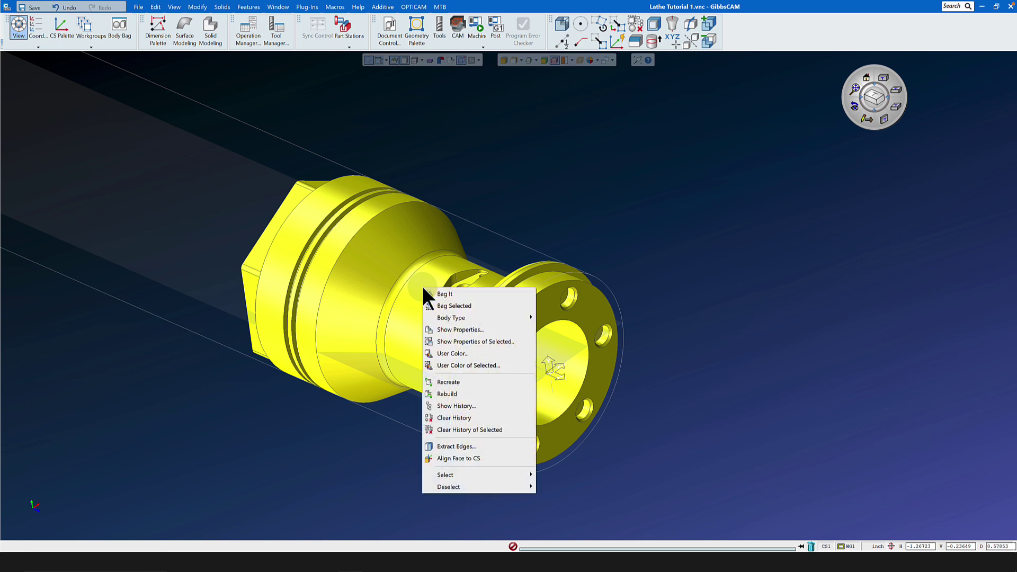
click(452, 429)
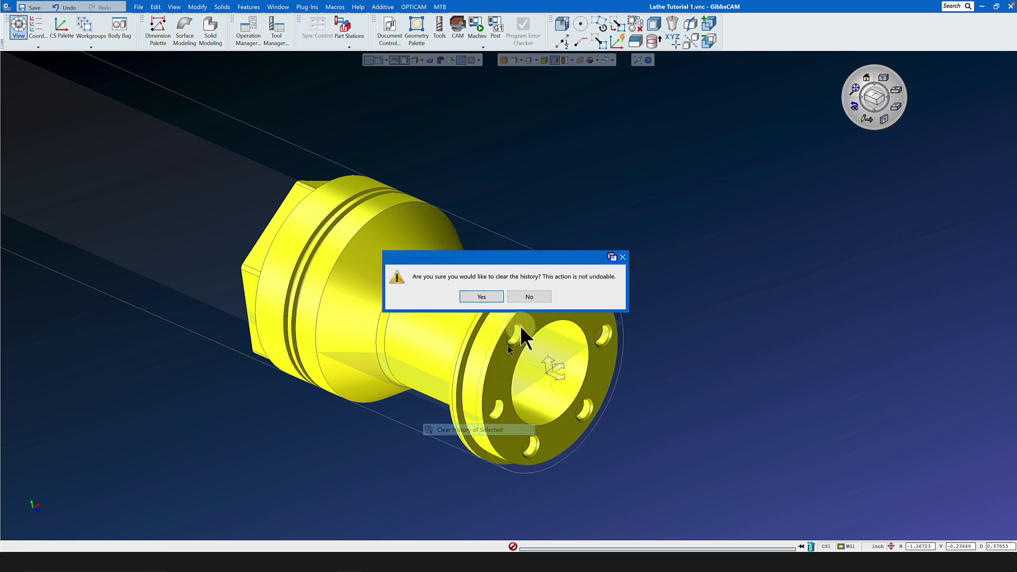
click(500, 294)
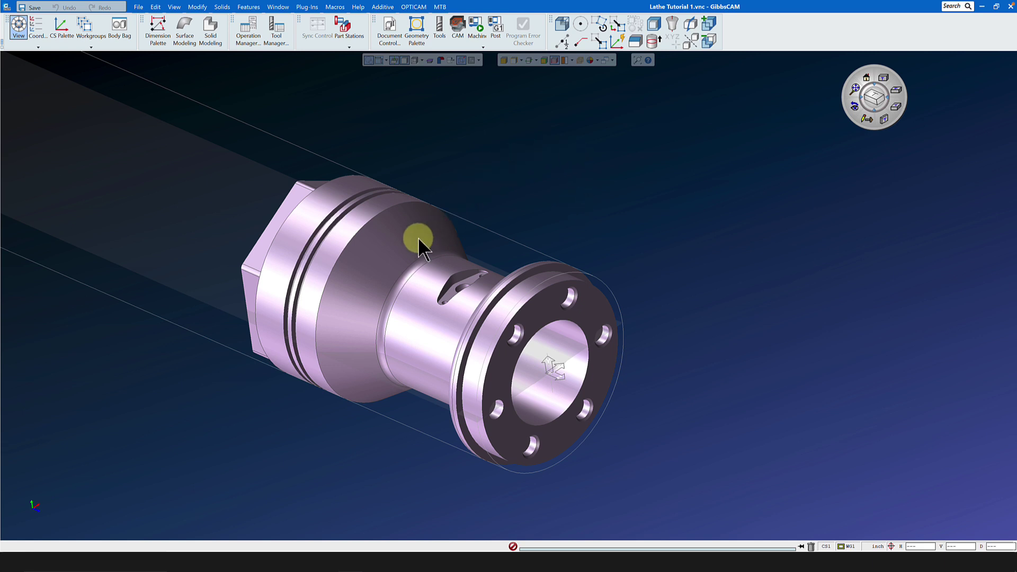
Step: Show the solid's properties, listed on CS 8, and choose 1: ZX plane from Coord
click(37, 47)
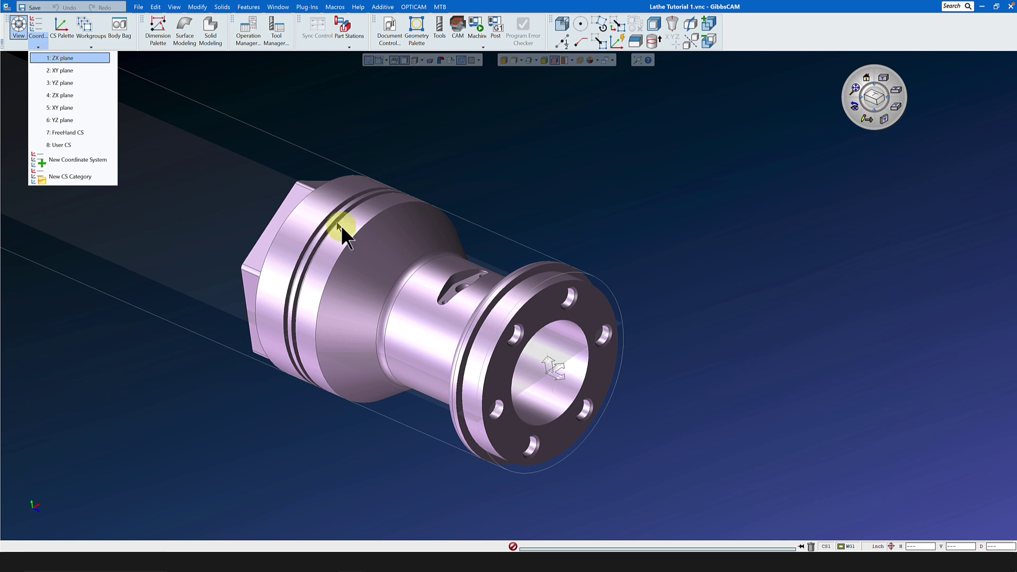
click(386, 254)
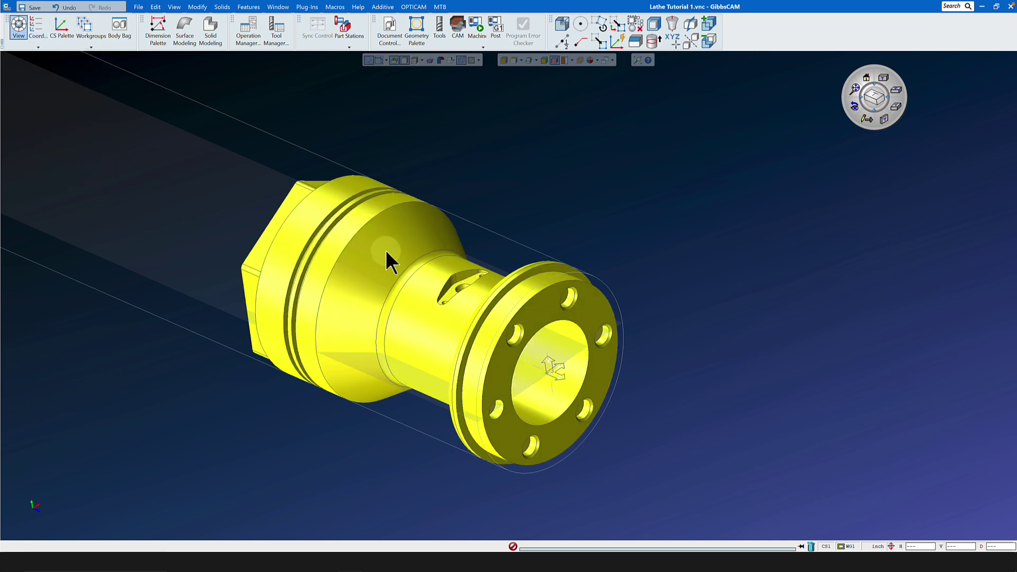
right_click(386, 250)
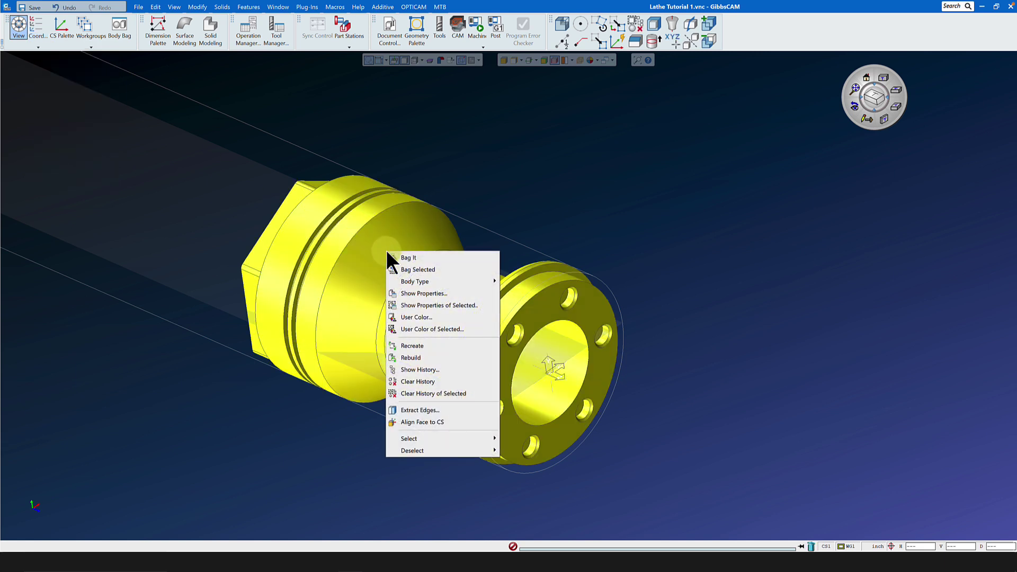
click(434, 303)
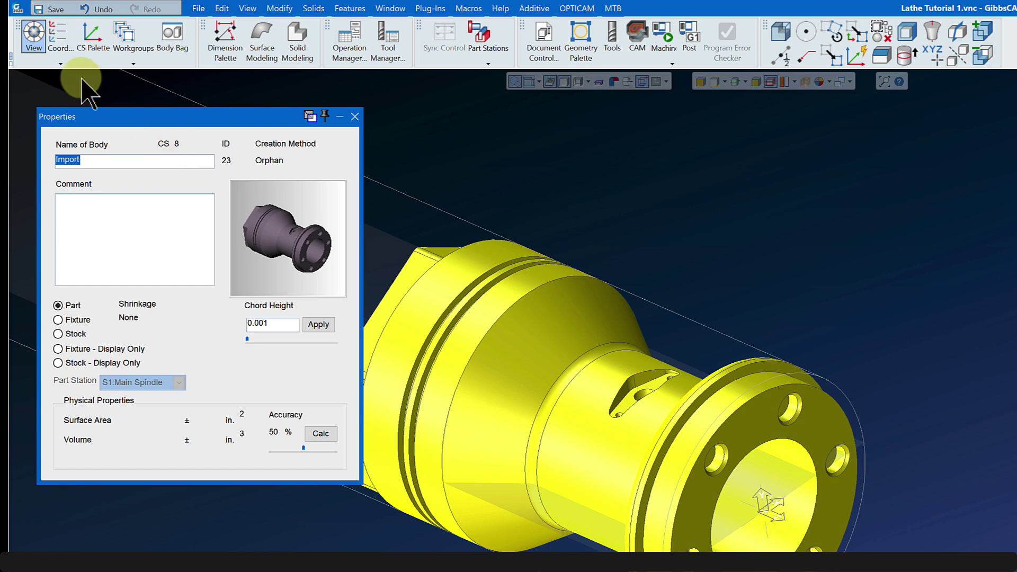
click(61, 58)
drag(88, 85, 806, 141)
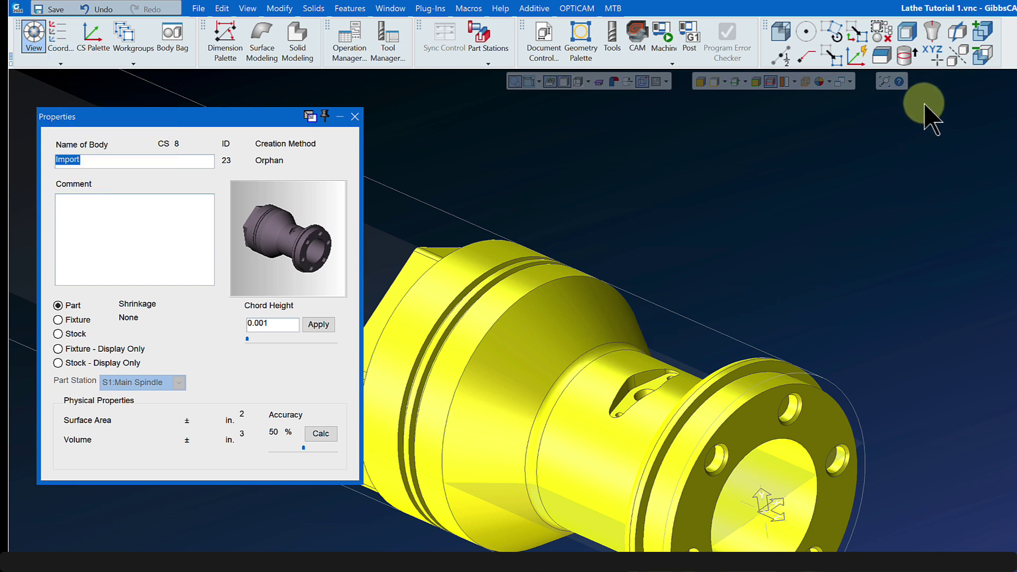
Step: Make the solid native to CS 1, close Properties, and locate 'change cs' via Search
click(932, 53)
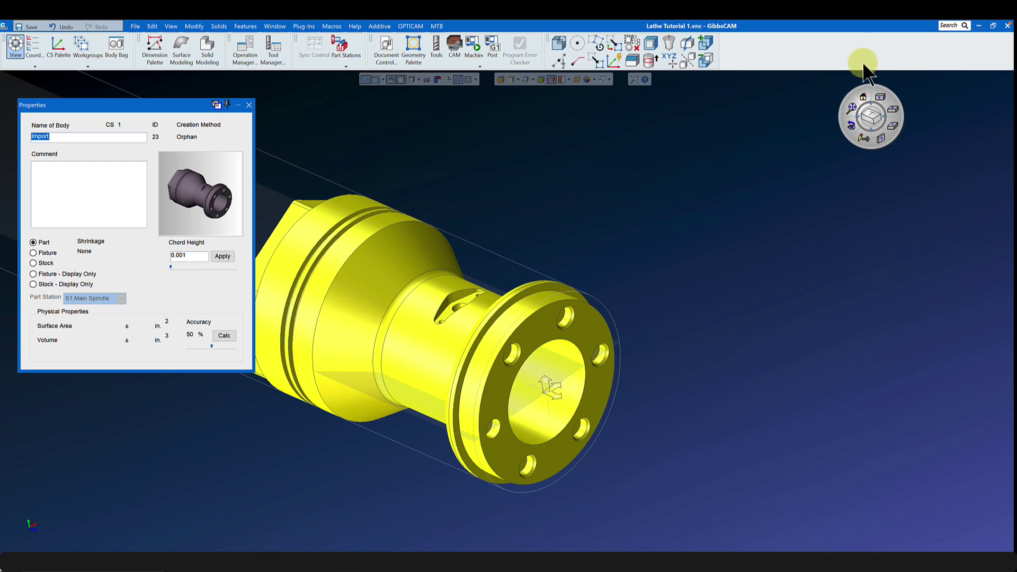
click(249, 104)
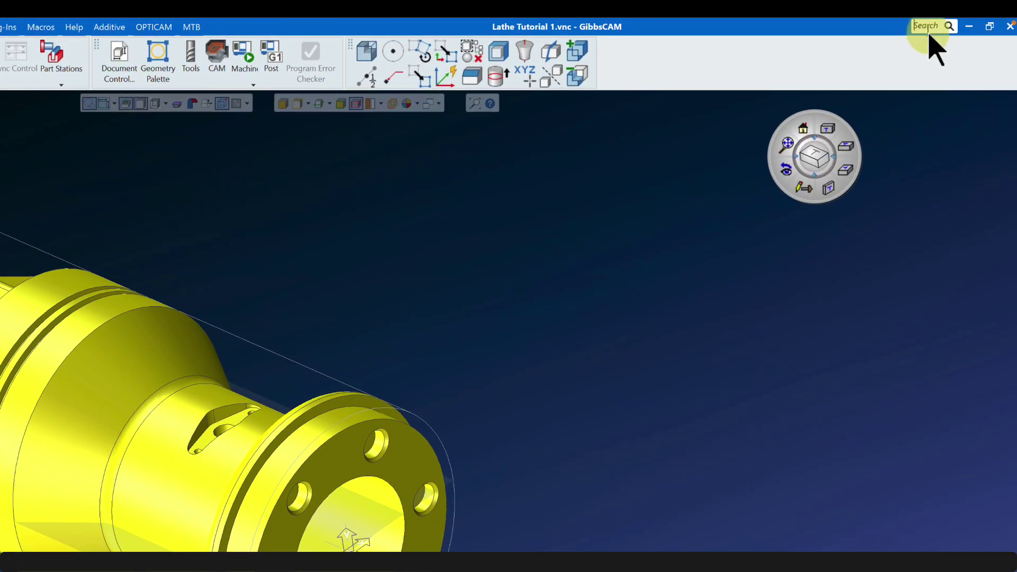
click(929, 31)
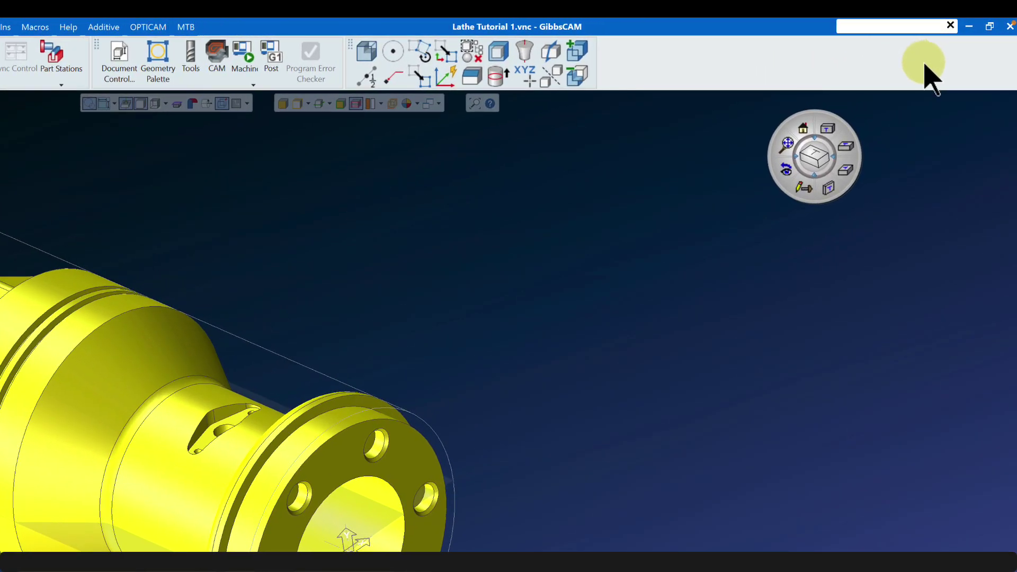
text(change)
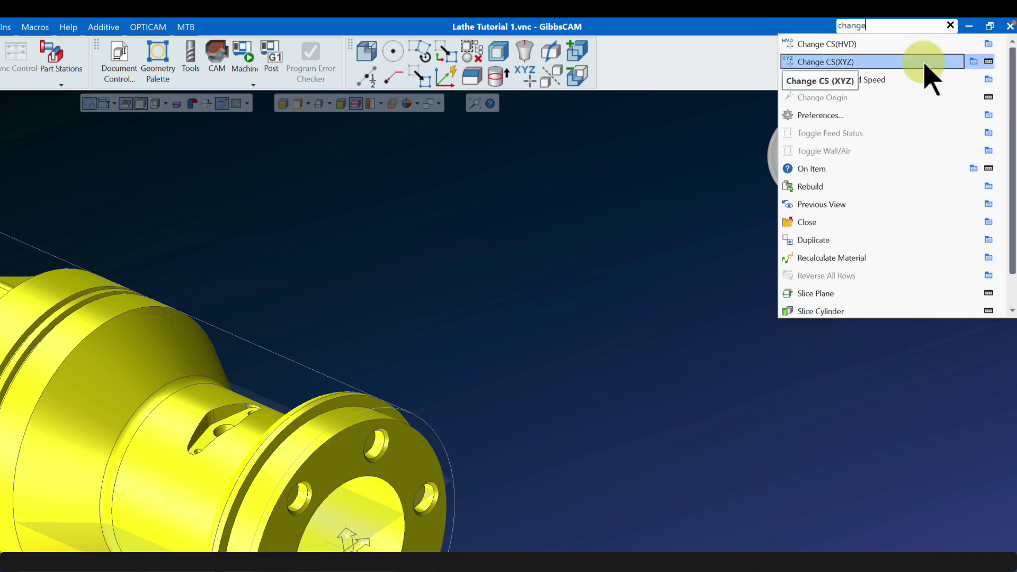
text( cs)
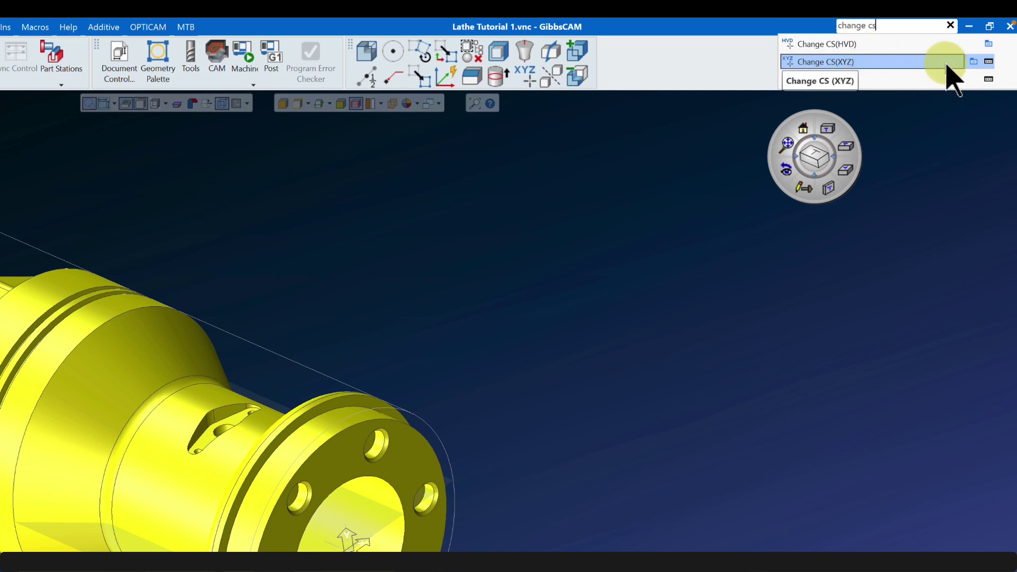
click(989, 62)
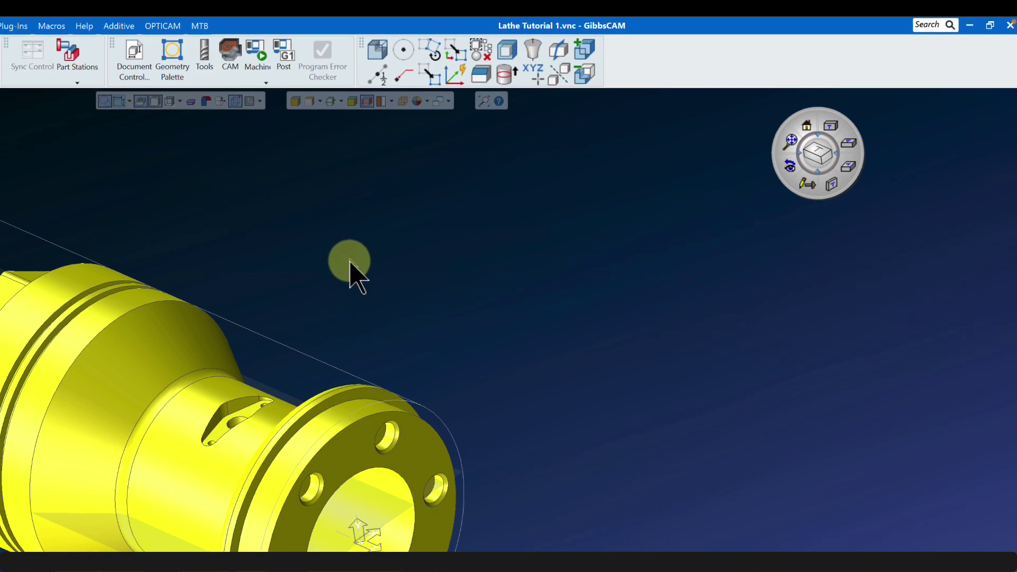
Step: Give the selected lathe solid the orange preset swatch 3 as its user colour
click(351, 265)
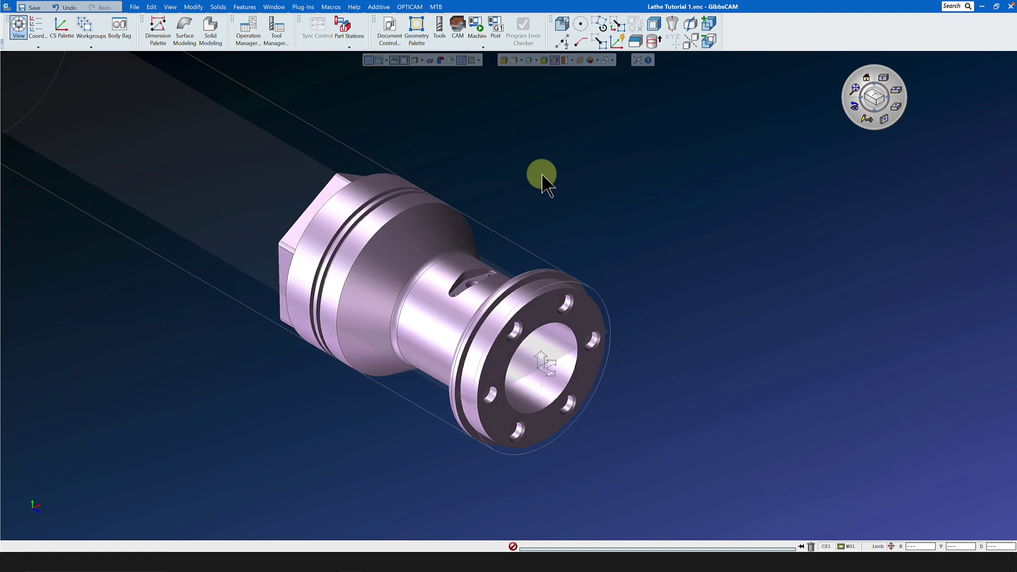
middle_drag(541, 172, 424, 262)
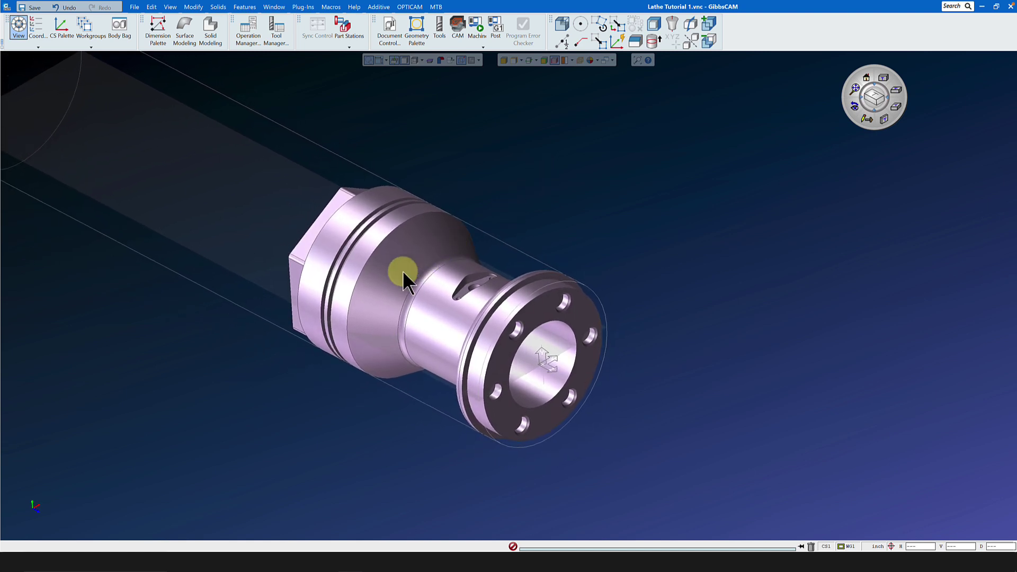
click(402, 271)
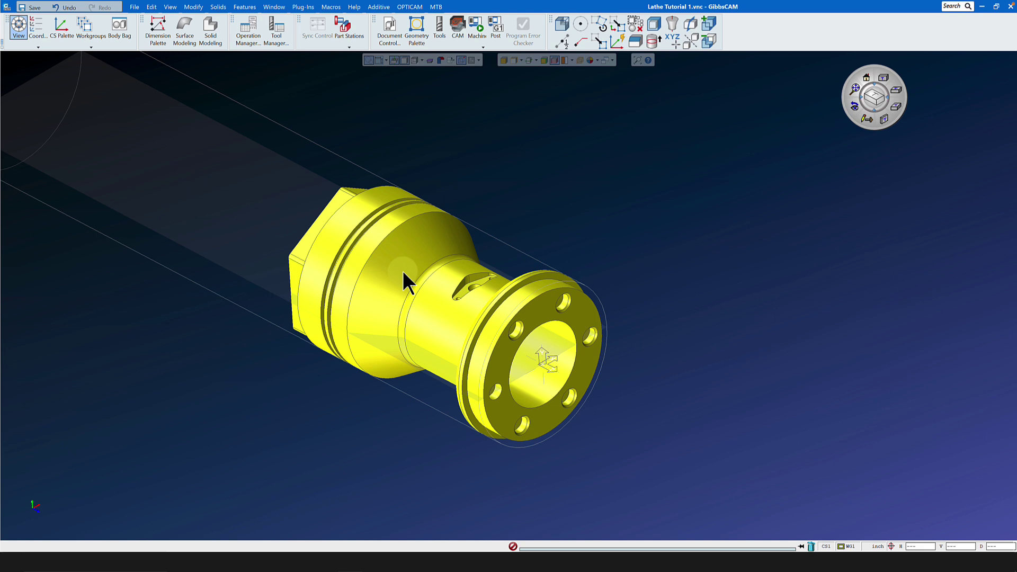
right_click(403, 272)
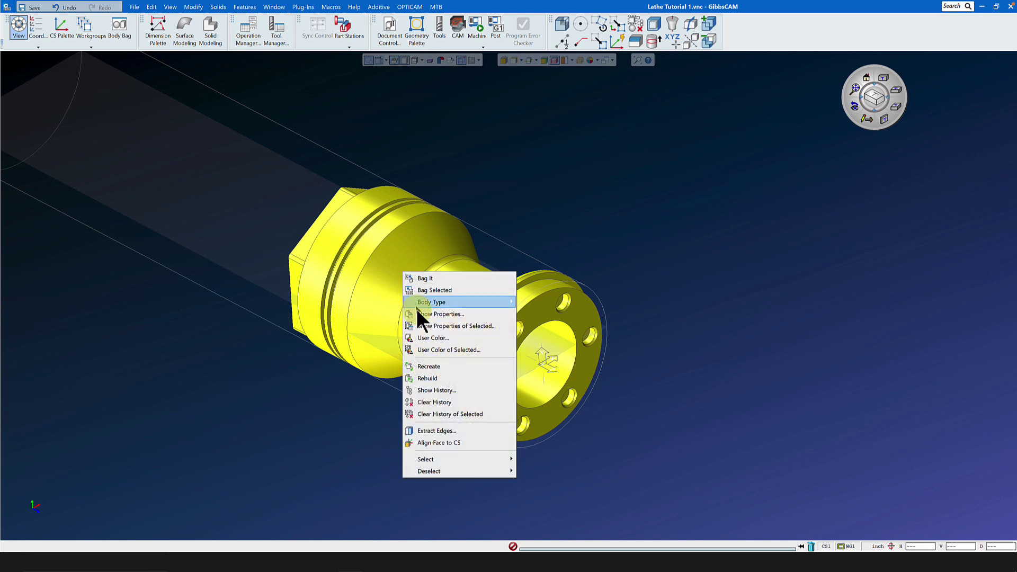
click(440, 349)
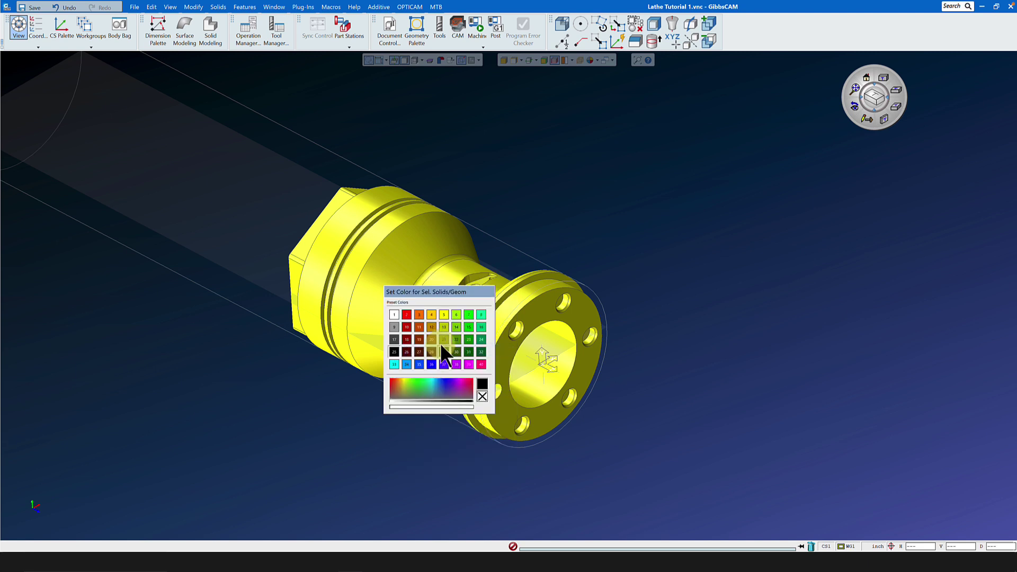
click(419, 315)
click(605, 224)
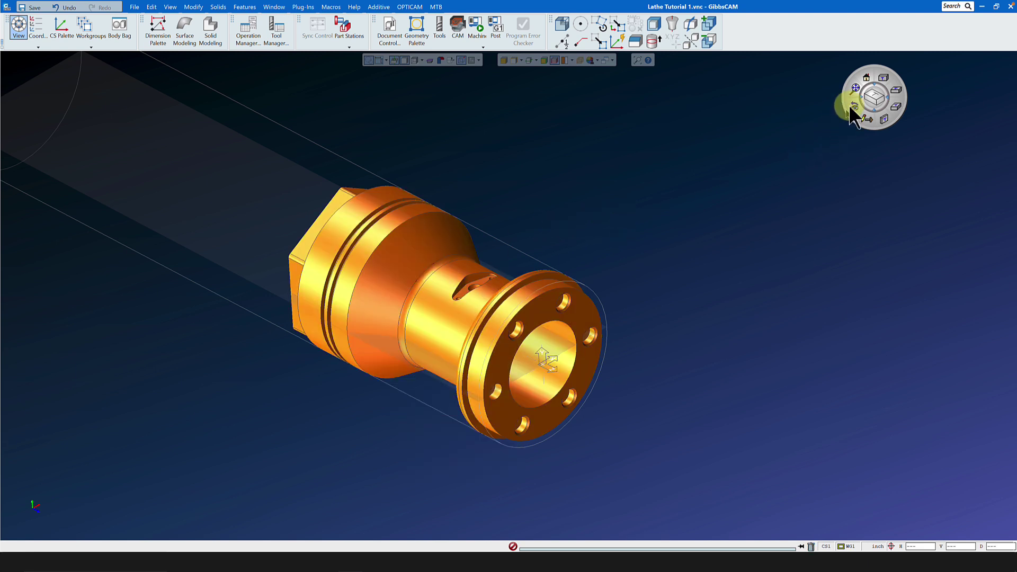
Step: Show the home isometric view zoomed to fit the orange part and stock cylinder
click(866, 78)
click(884, 118)
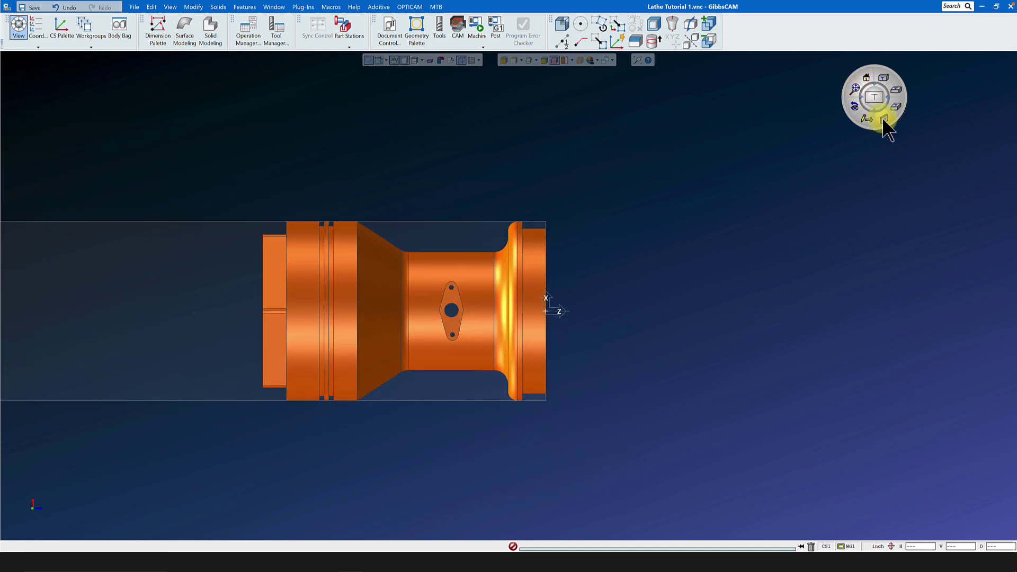
click(854, 87)
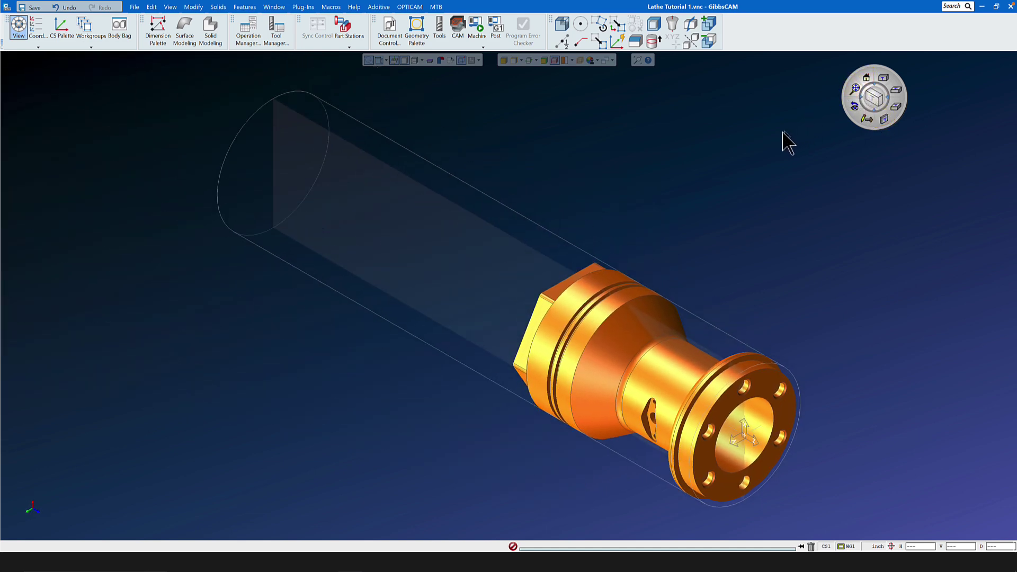